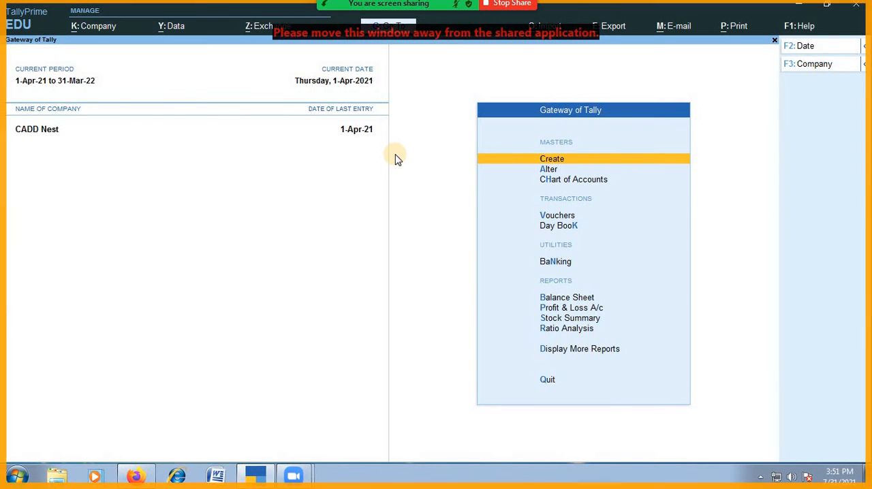
- Enable Service Tax in the features of the company CADD Nest
key(F11)
key(Return)
key(Return)
key(Return)
key(Return)
key(Return)
key(Return)
key(Return)
key(Return)
key(Return)
key(Return)
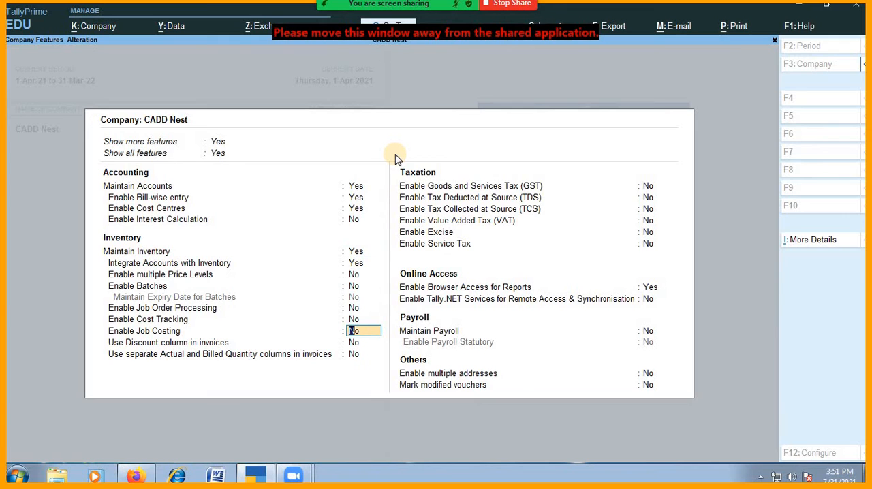
key(Return)
key(Return)
key(Return)
key(Return)
key(Return)
key(Return)
key(Return)
key(Return)
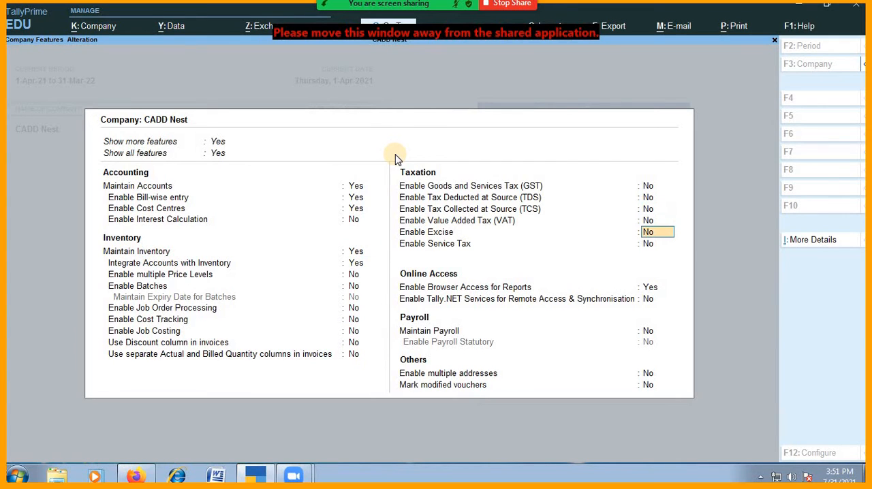
text(y)
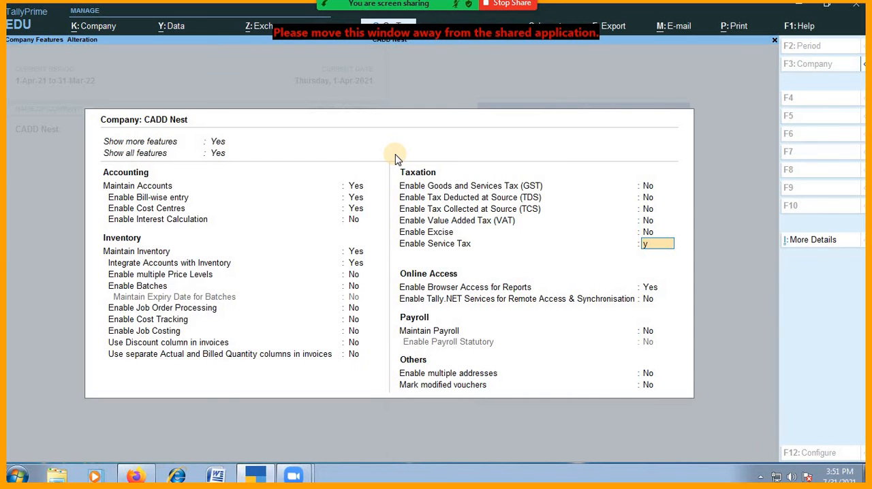
key(Return)
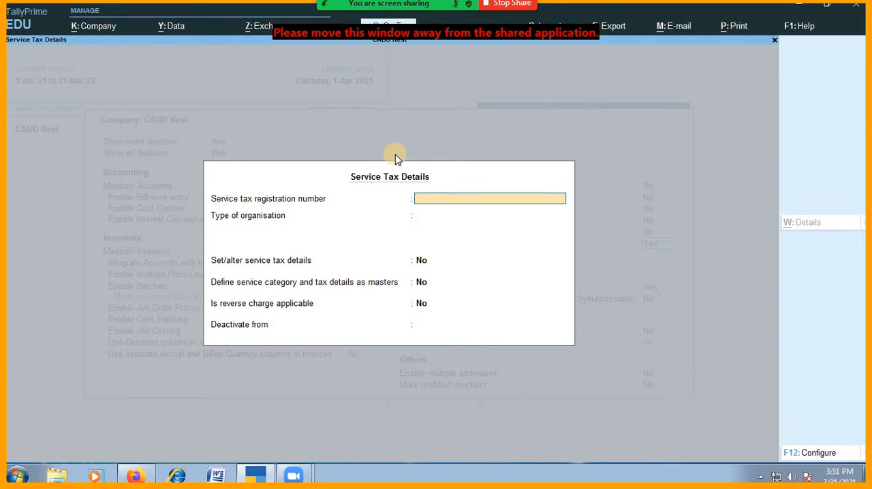
- Leave the service tax registration number blank and choose Individual/Proprietary/One Person Company as the type of organisation
key(Return)
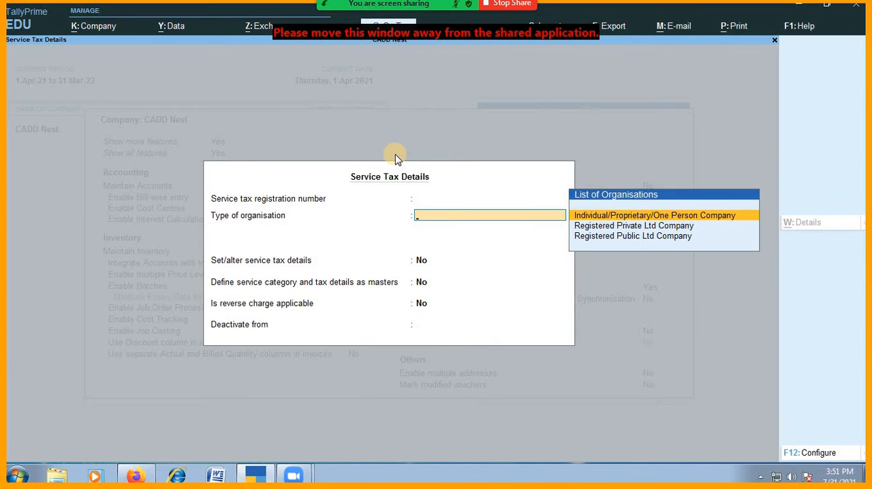
key(BackSpace)
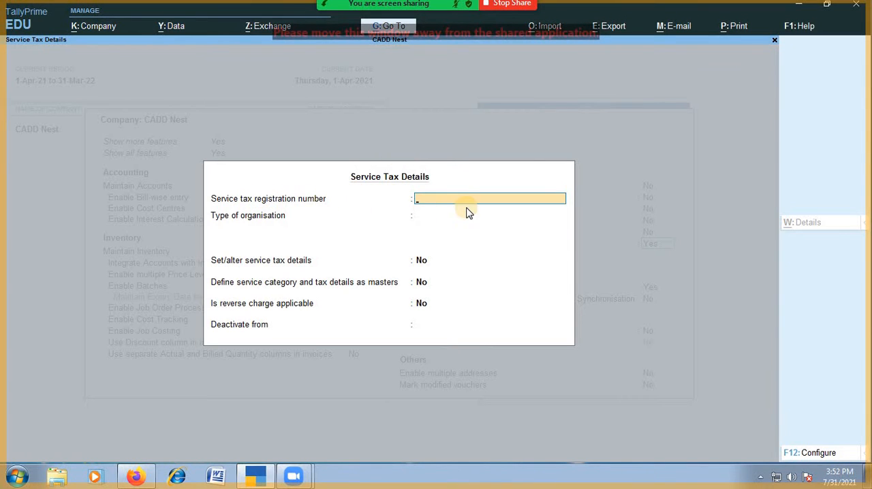
key(Return)
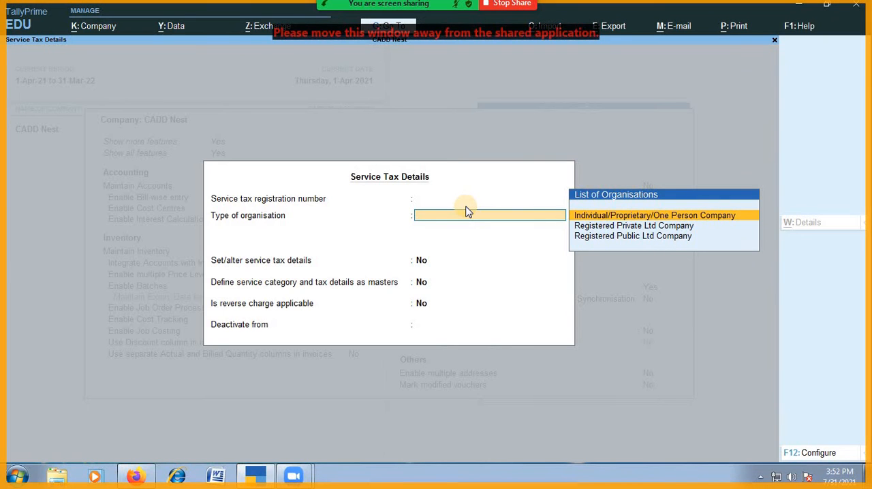
key(Down)
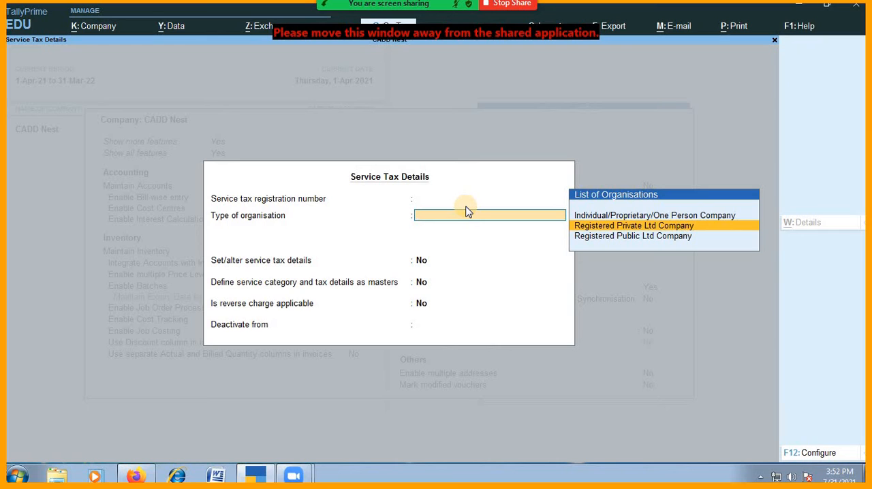
key(Down)
key(Up)
key(Up)
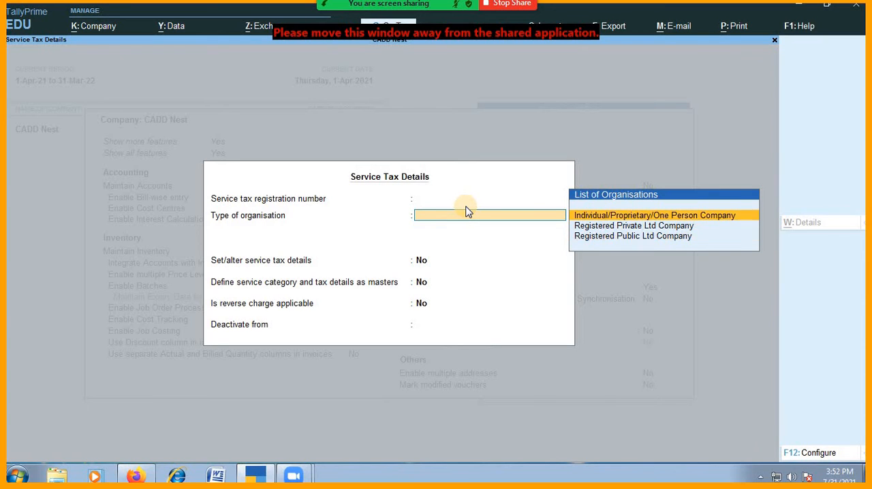
key(Return)
- Keep monthly format at No, compute tax liability based on Accrual, and accept the remaining service tax defaults
key(Return)
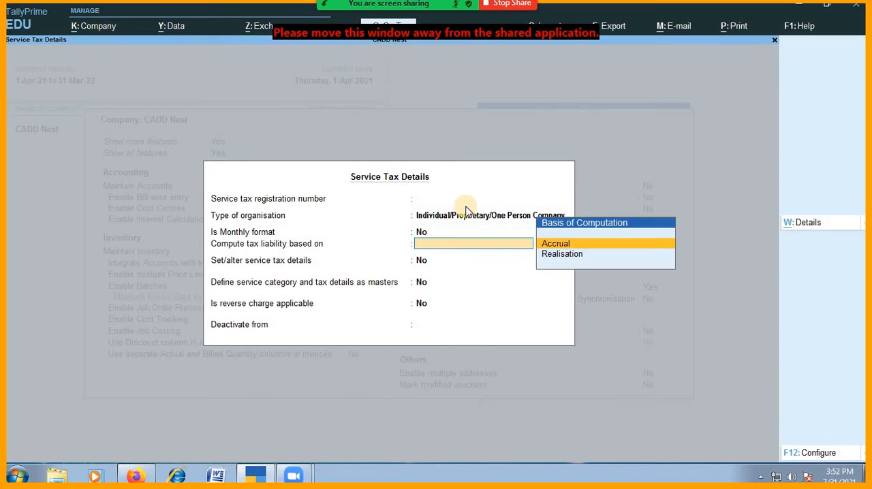
key(Return)
key(Return)
- Reopen the company's service tax details and set the option to set/alter service tax details to Yes
key(Return)
key(Return)
key(Return)
key(Up)
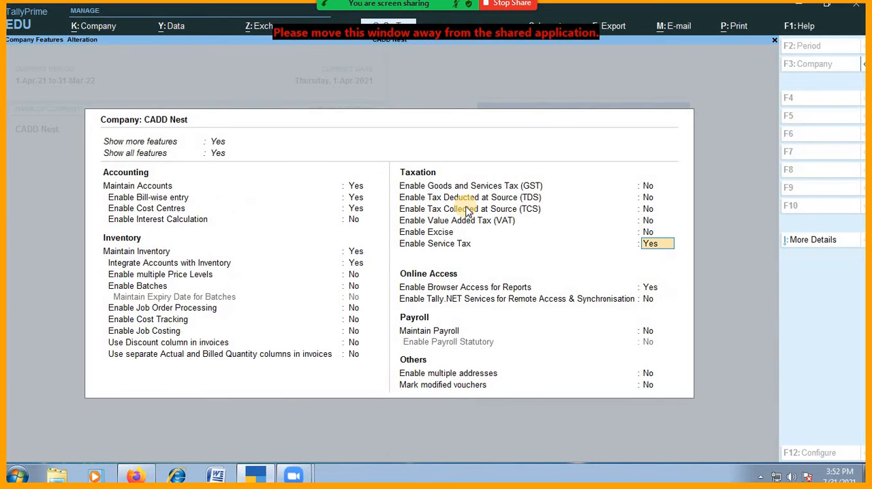
key(Return)
key(Return)
key(Return)
key(Return)
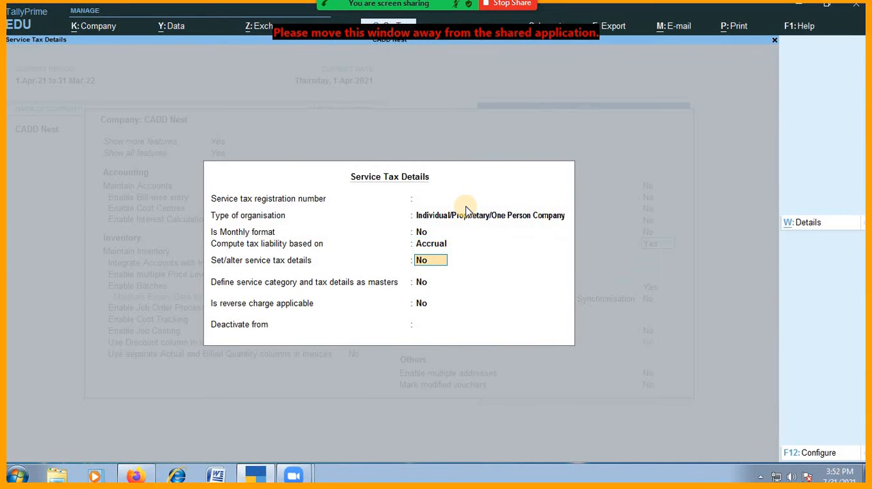
text(y)
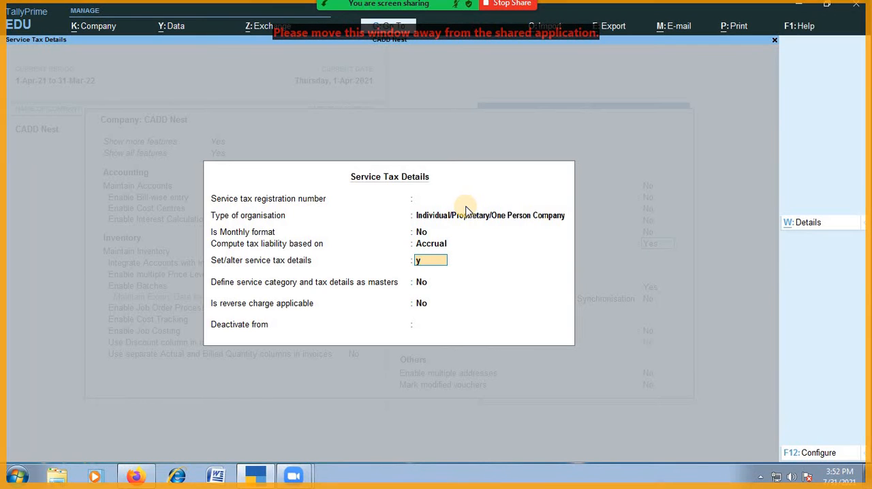
key(Return)
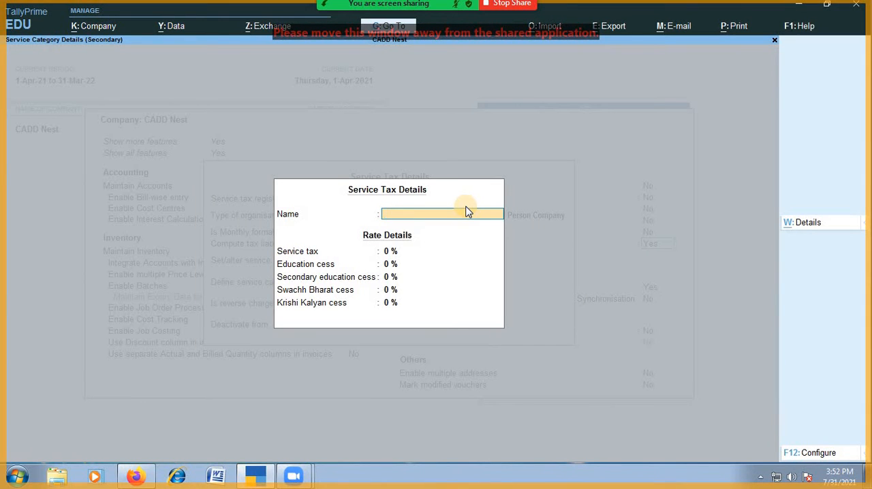
- Name the service tax category Service Tax 12.5%
text(Servu)
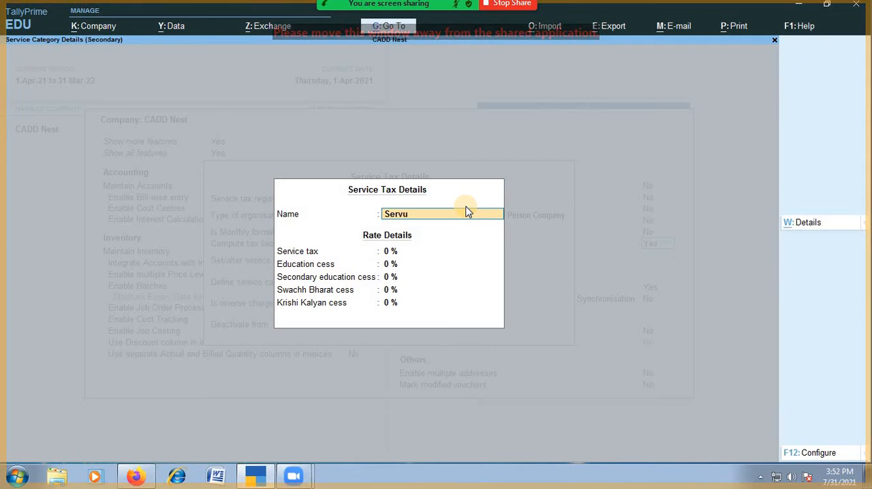
key(BackSpace)
text(ice)
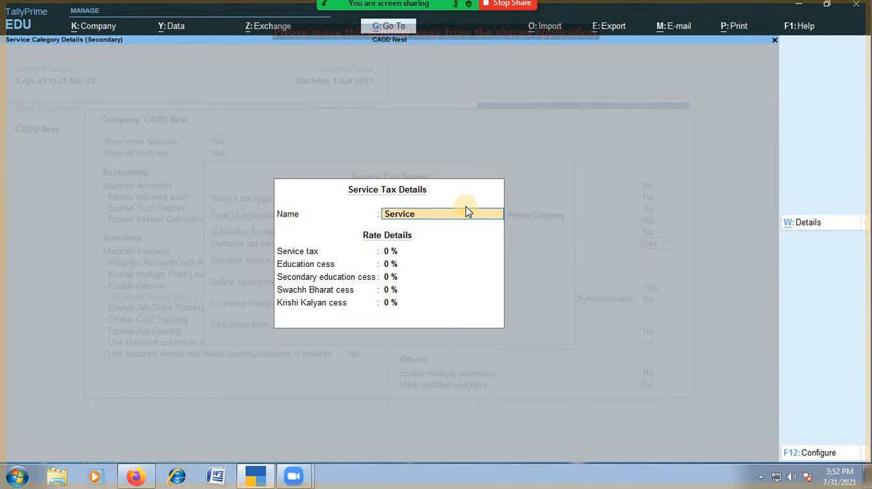
text( Tax 12.)
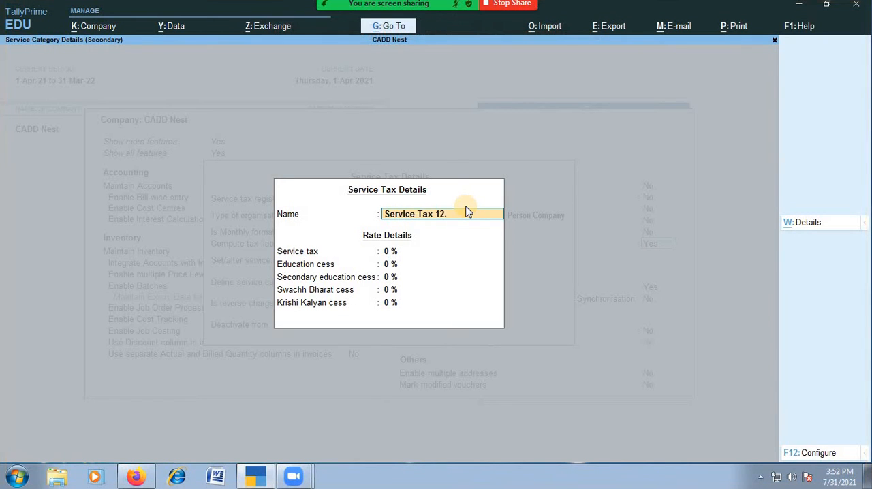
text(5%)
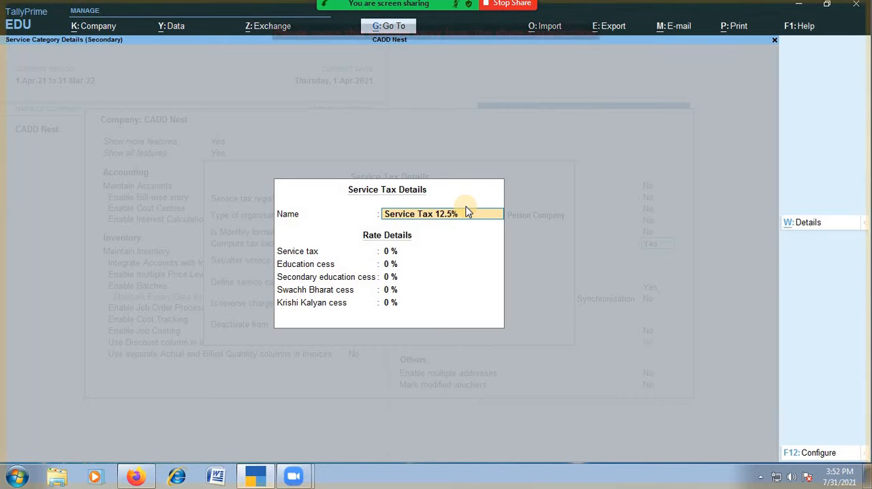
key(Return)
key(Return)
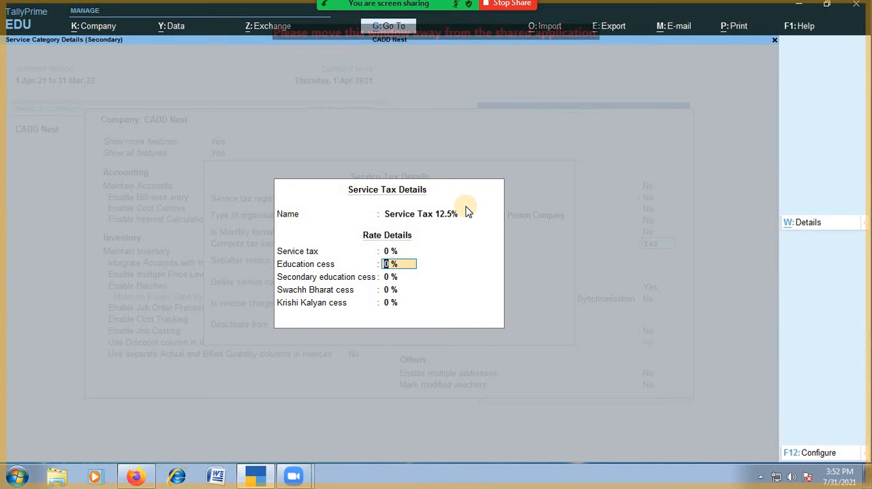
- Set the service tax rate to 12.5%, leave all cess rates at 0%, and keep the category-master and reverse-charge options at No
key(Up)
text(12)
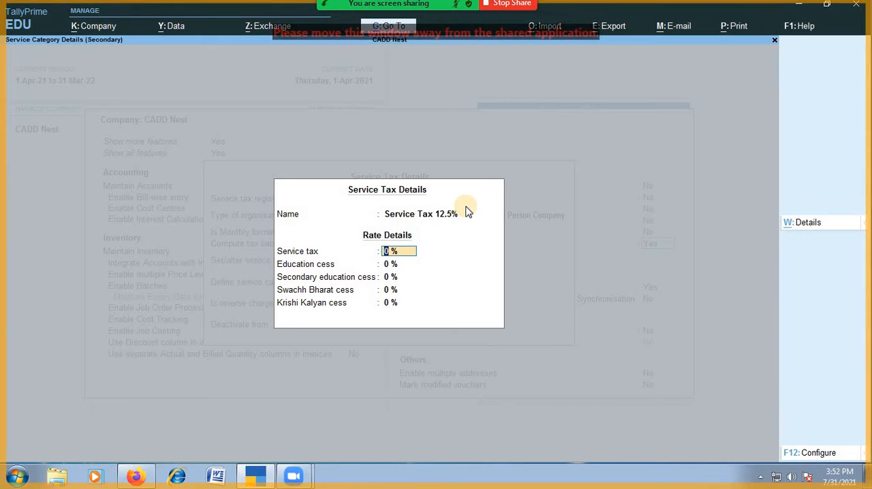
text(.5)
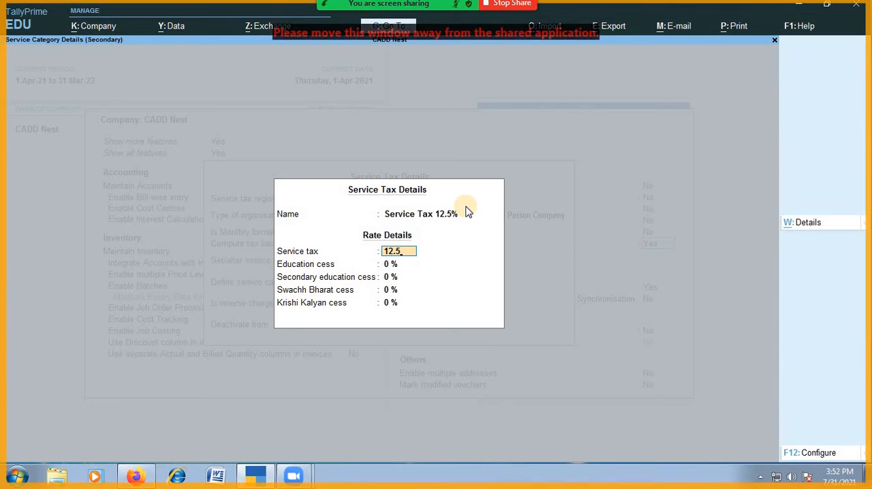
key(Return)
- Accept the service tax details without a deactivation date and save the company features
key(Return)
key(Return)
key(Return)
key(Return)
key(Return)
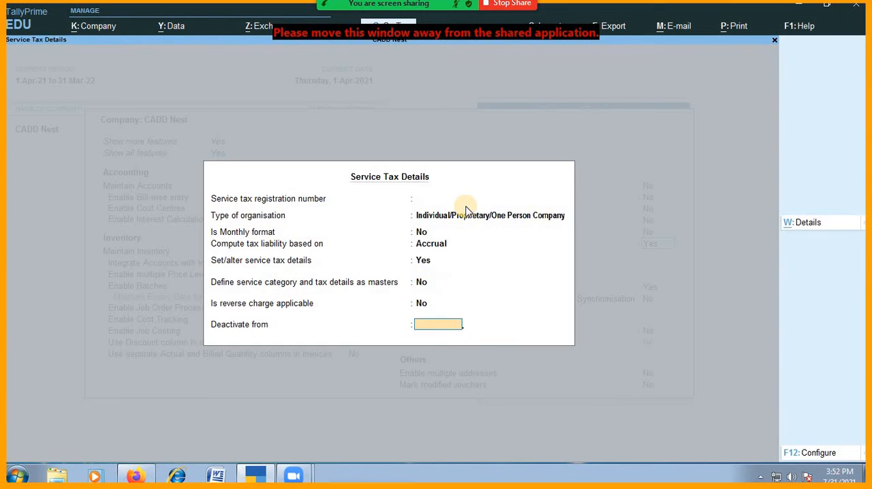
key(Return)
key(Return)
key(Return)
key(Return)
key(Return)
key(Return)
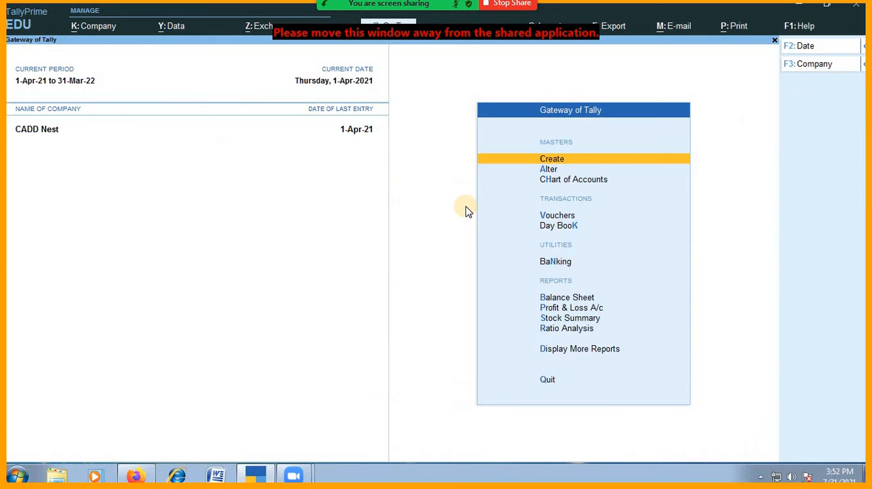
- Start a new accounting voucher of type CADD Nest Receipt
key(Down)
key(Down)
key(Down)
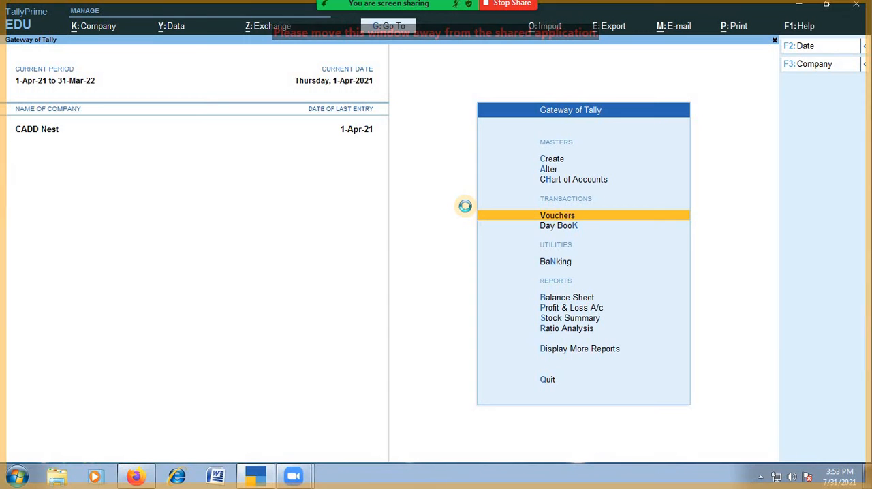
key(Return)
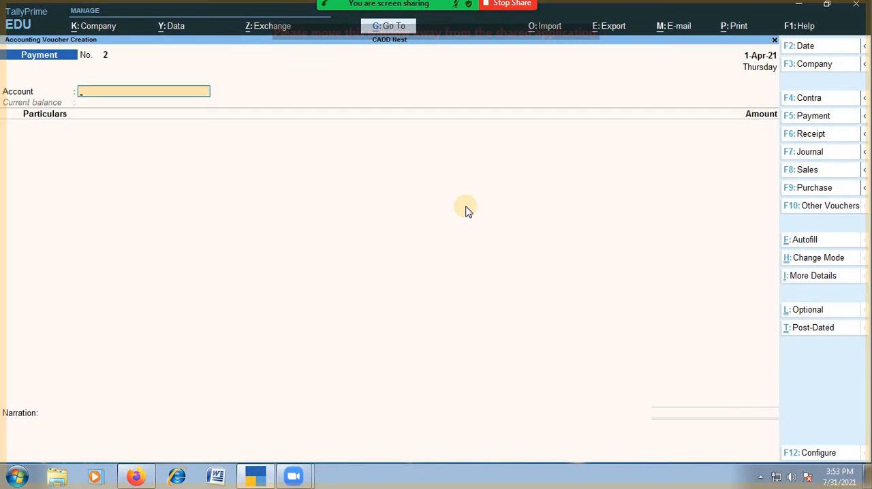
key(F6)
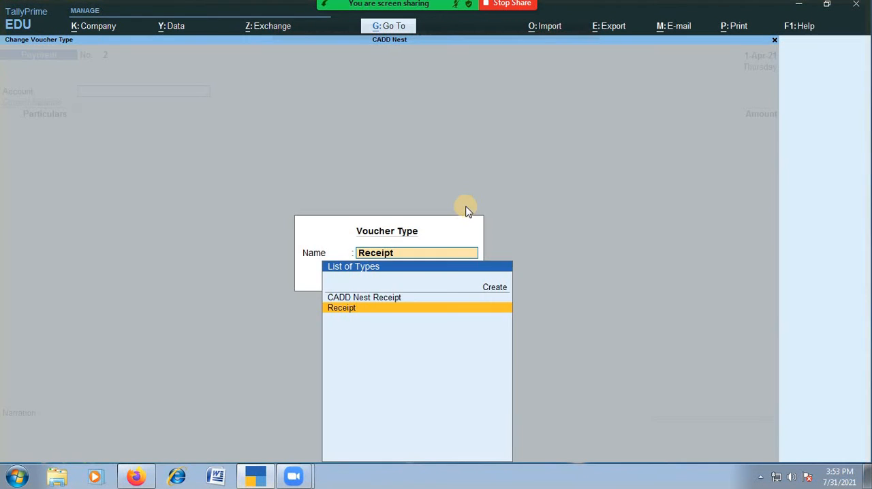
key(Up)
key(Return)
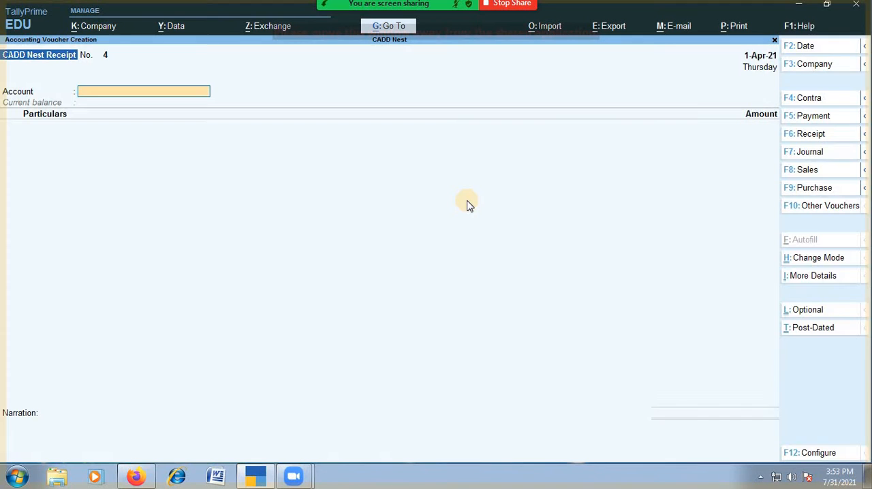
- Choose Cash as the receipt account and Traning Fees as the ledger under Particulars
text(c)
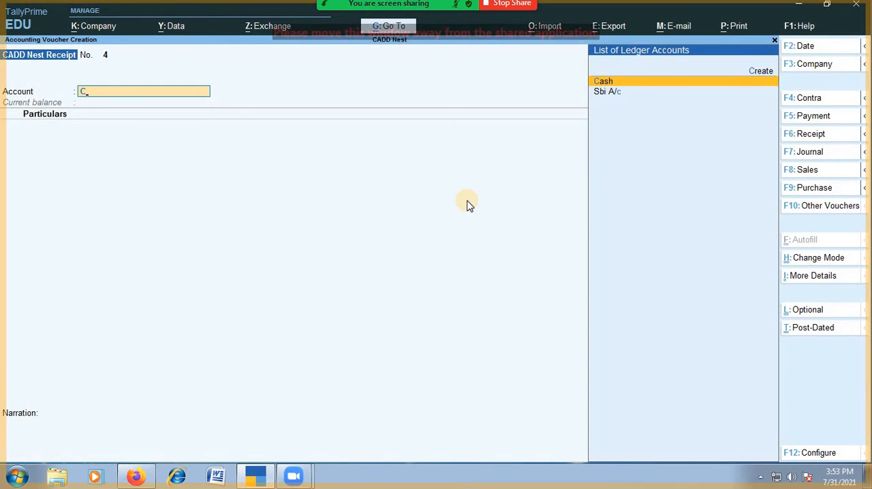
key(Return)
text(Tr)
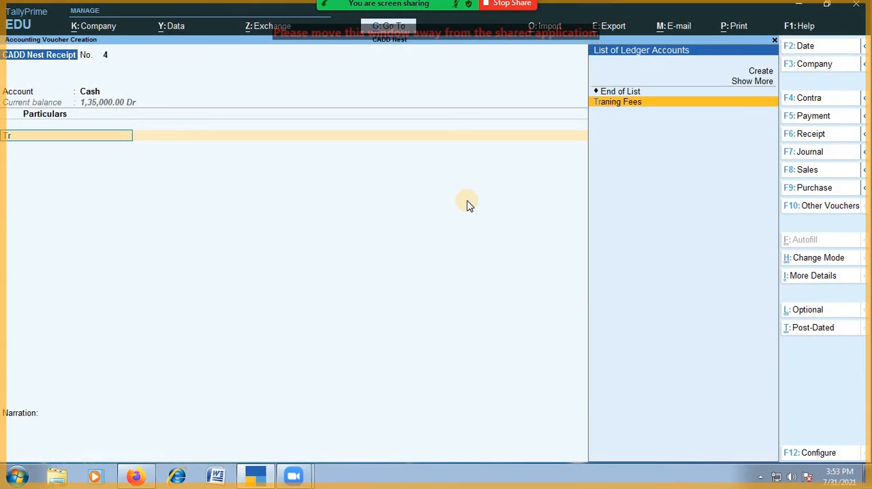
key(Return)
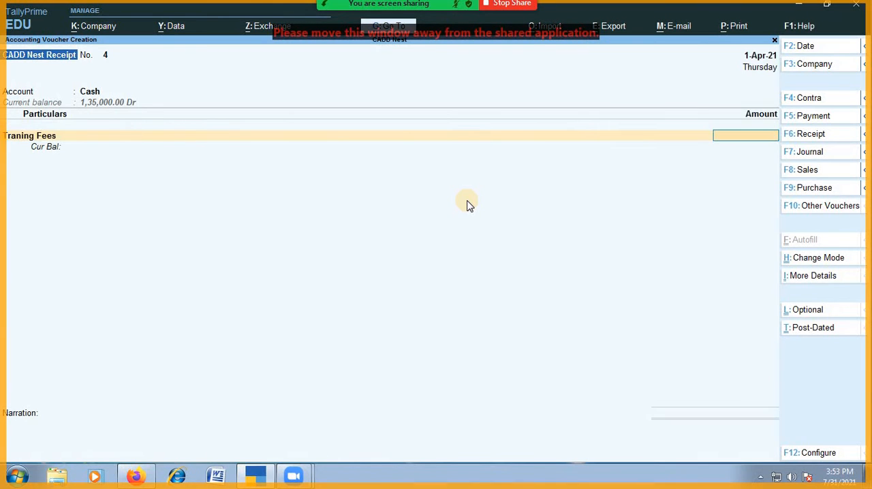
- Open the Traning Fees ledger for alteration from the voucher and set its service tax applicability to Applicable
key(BackSpace)
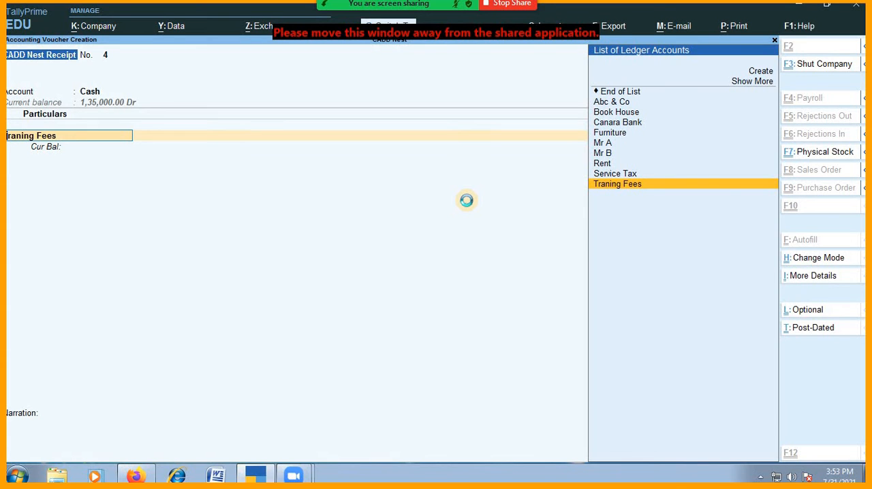
key(Return)
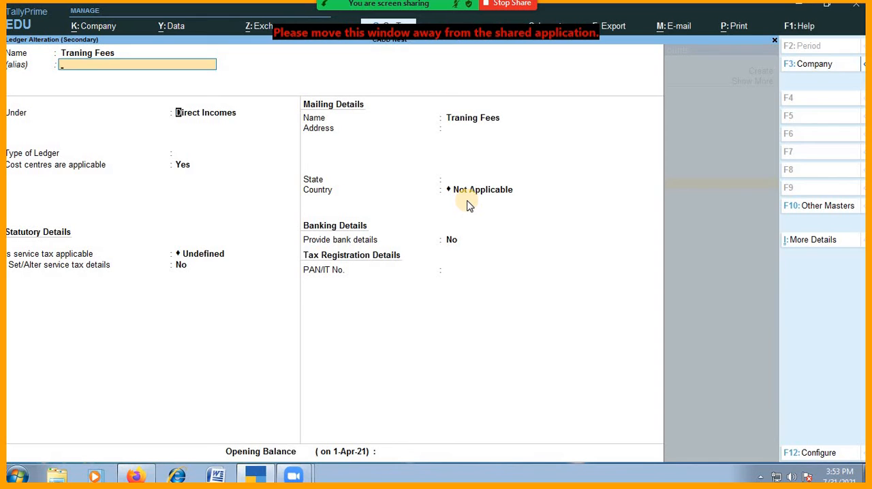
key(Return)
key(Return)
key(Return)
key(Return)
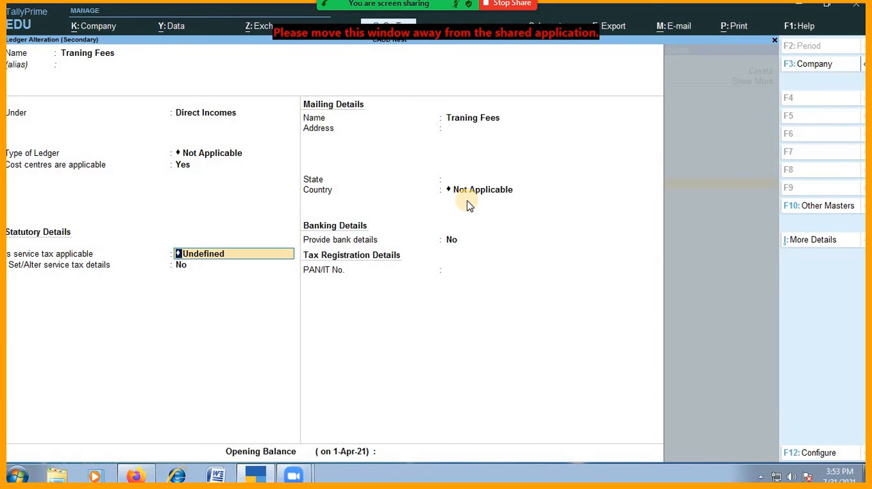
text(A)
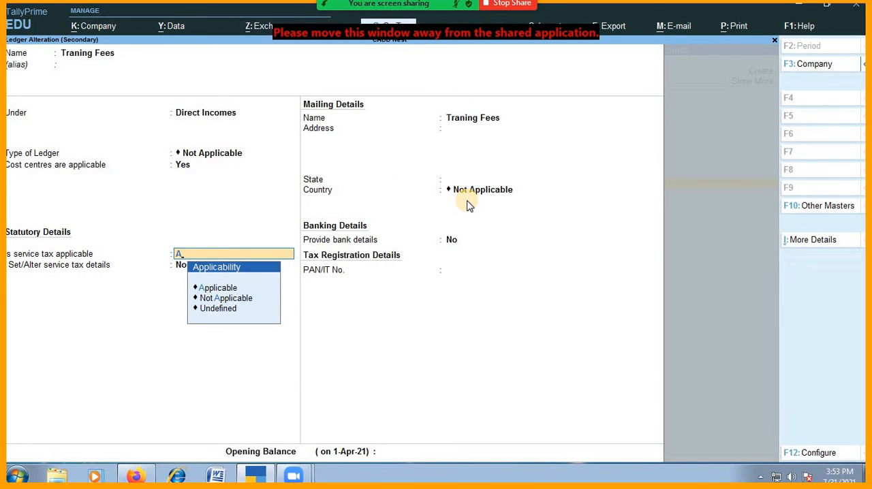
key(Return)
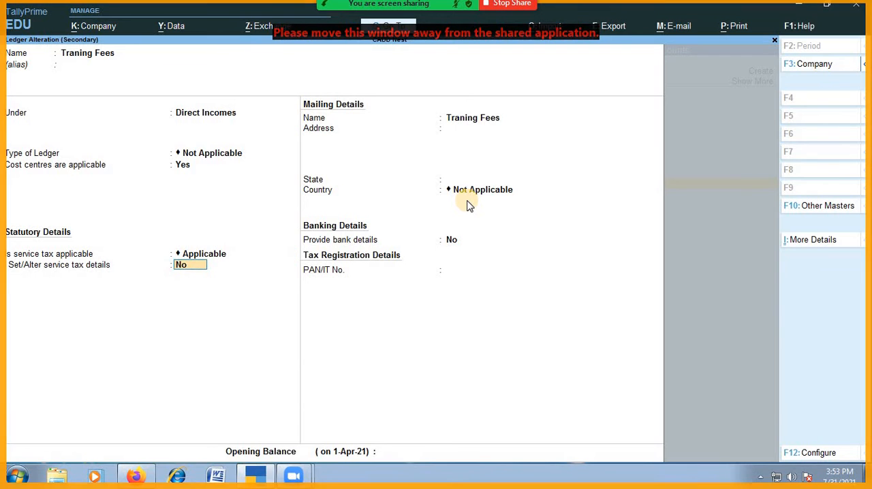
- Choose to set the service tax details for Traning Fees and name the service category Service Tax 12.5%
text(y)
key(Return)
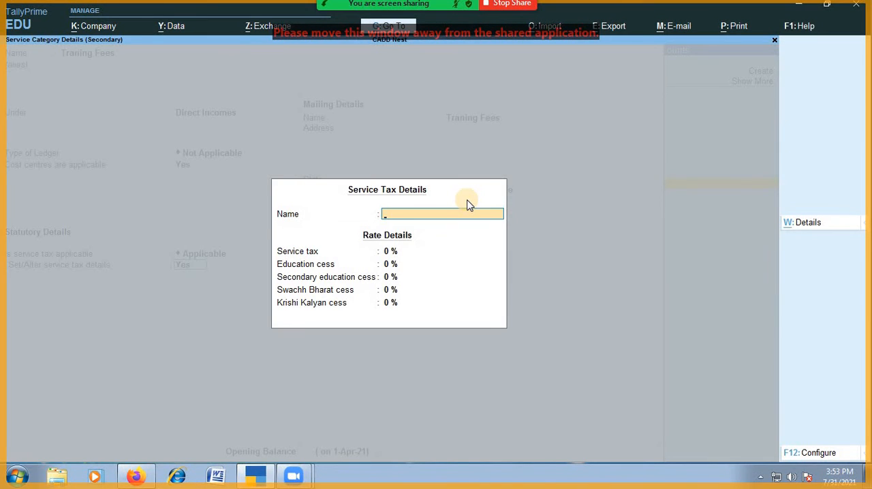
text(Ser)
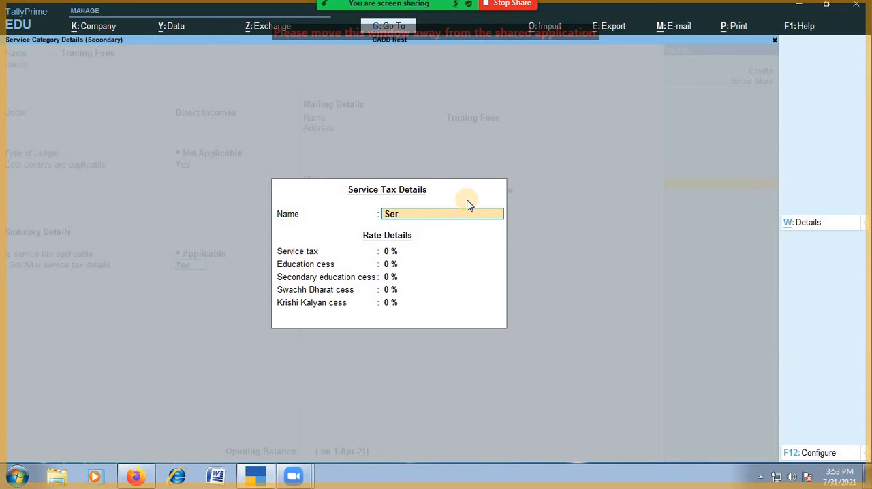
text(vice)
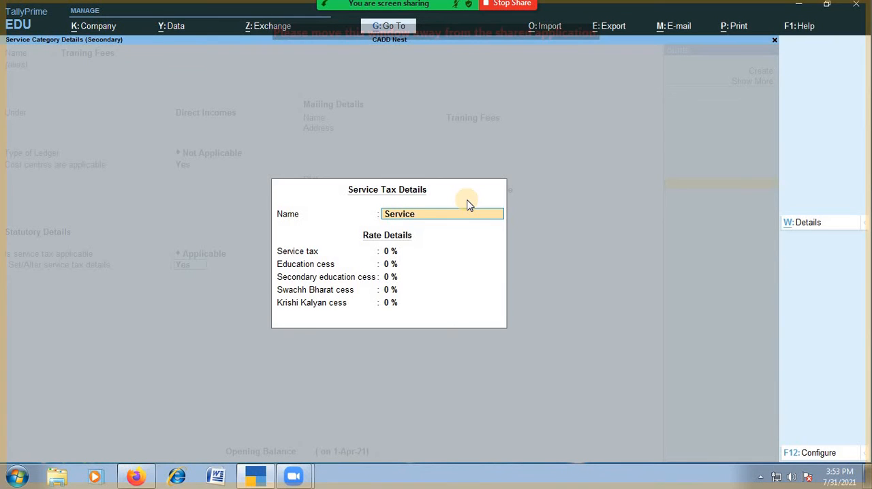
text( Ta)
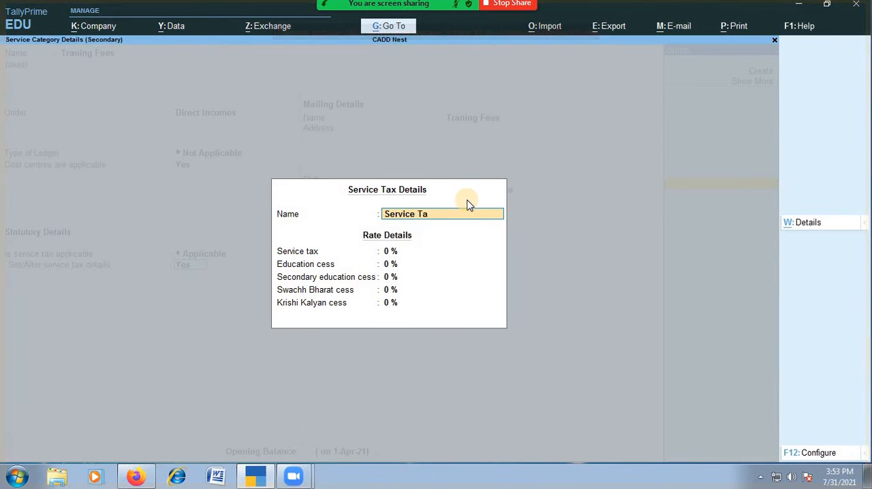
text(x 12.5)
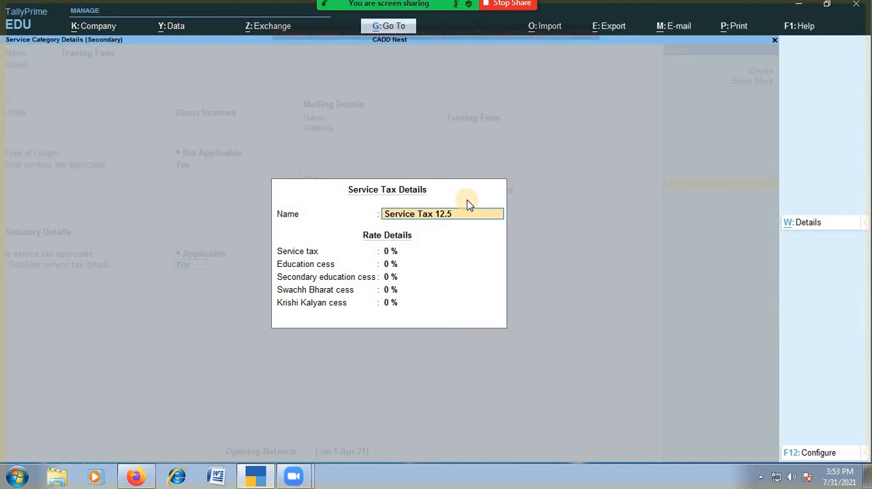
text(%)
key(Return)
- Set the service tax rate to 12.5%, leave every cess at 0%, and save the Traning Fees ledger
text(1)
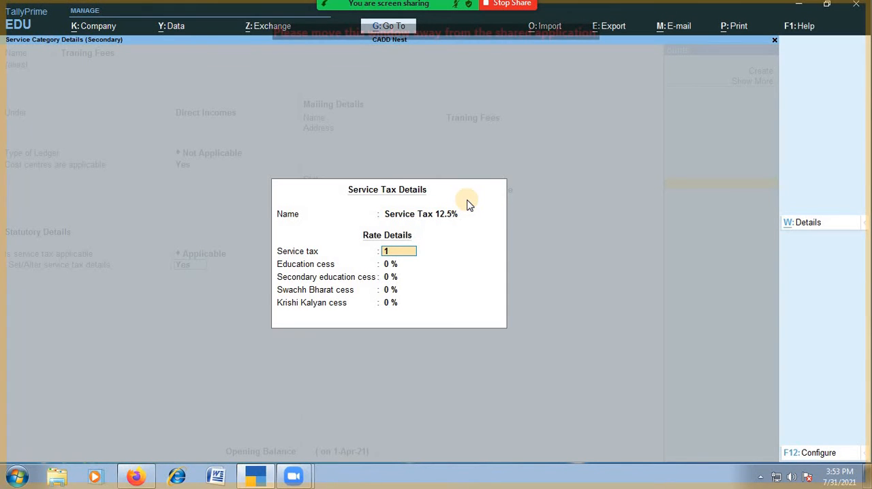
text(2.5%)
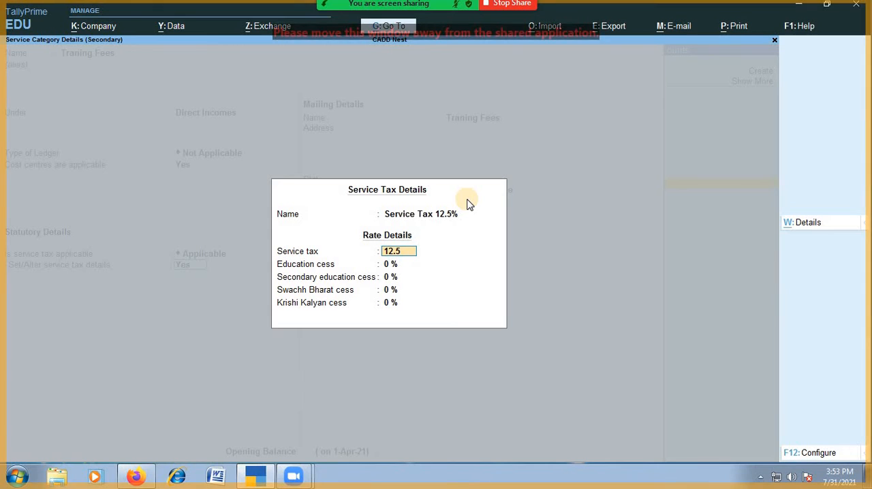
key(Return)
key(Return)
key(Return)
key(Return)
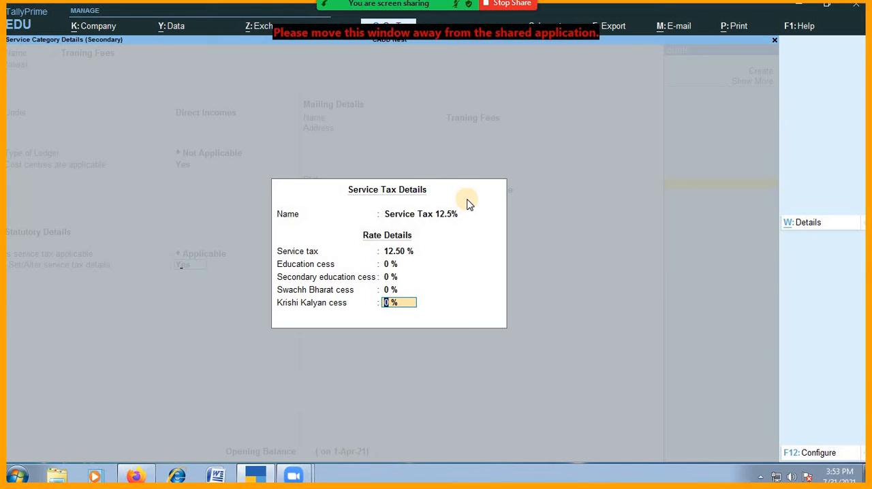
key(Return)
key(Return)
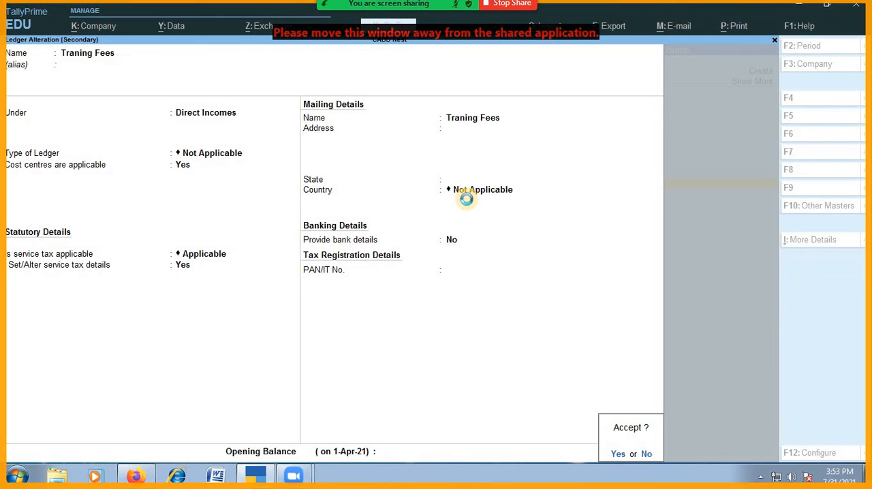
key(Return)
key(Return)
key(Return)
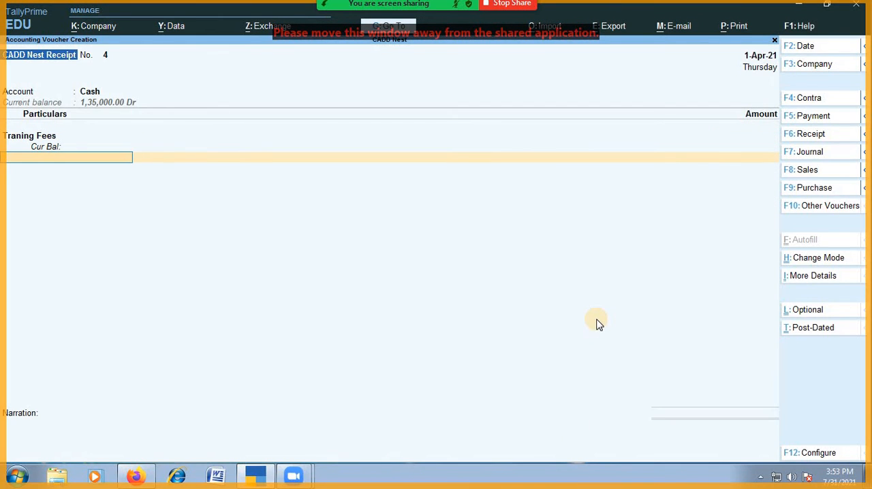
key(BackSpace)
key(BackSpace)
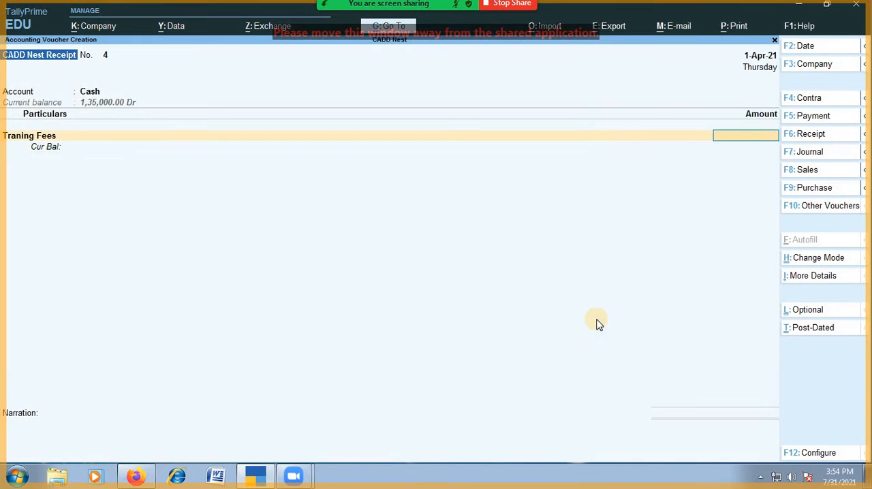
text(25000)
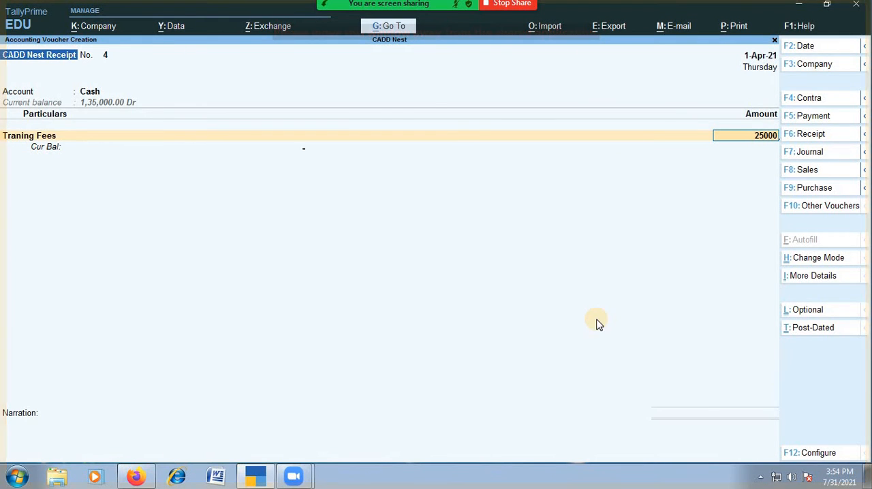
key(Return)
key(Escape)
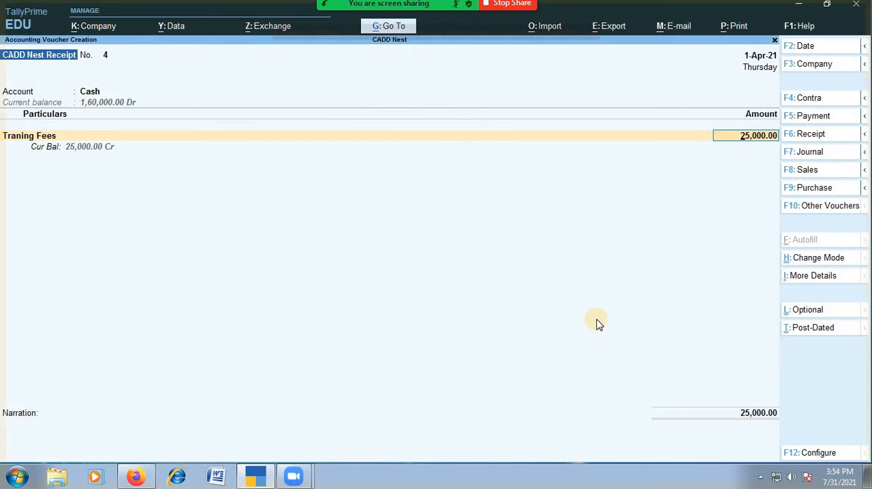
key(Return)
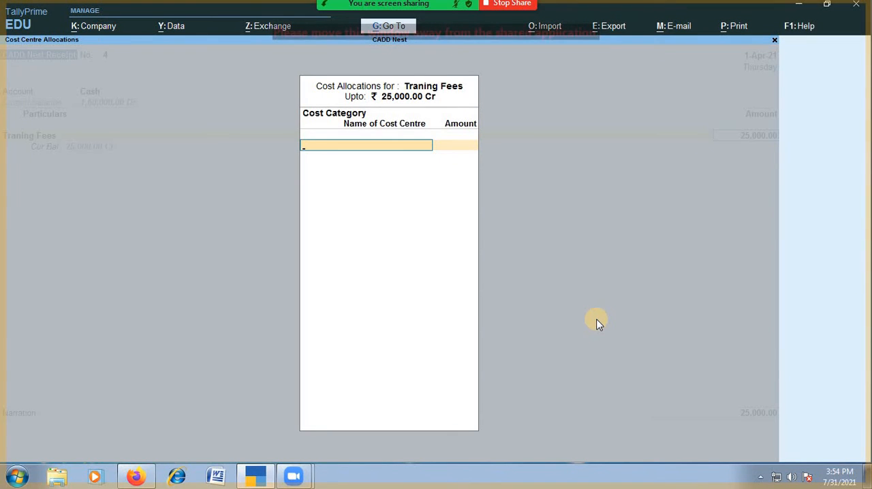
key(Escape)
key(Escape)
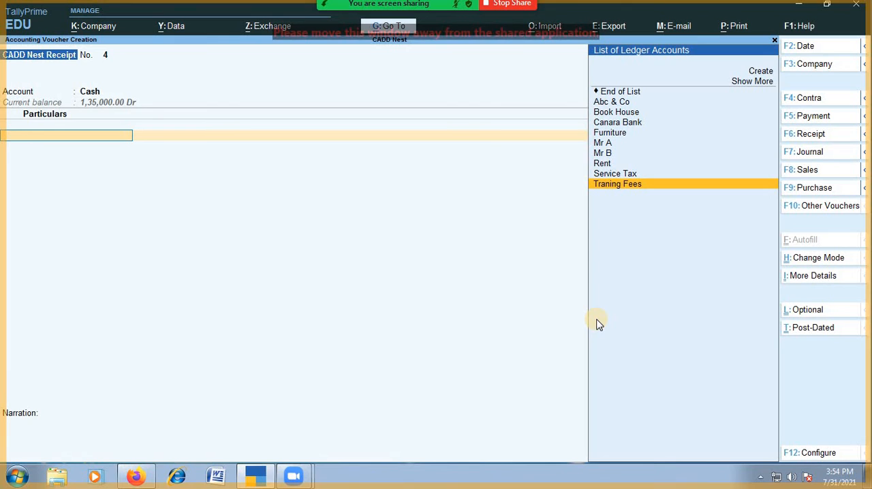
- Choose Traning Fees in the receipt voucher with an amount of 25000, and leave the cost centre allocation without assigning any
key(Return)
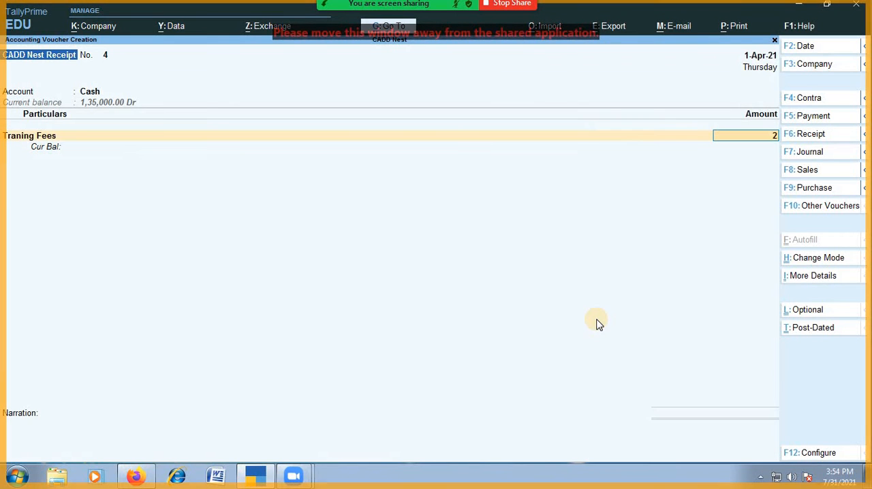
text(25000)
key(Return)
text(pr)
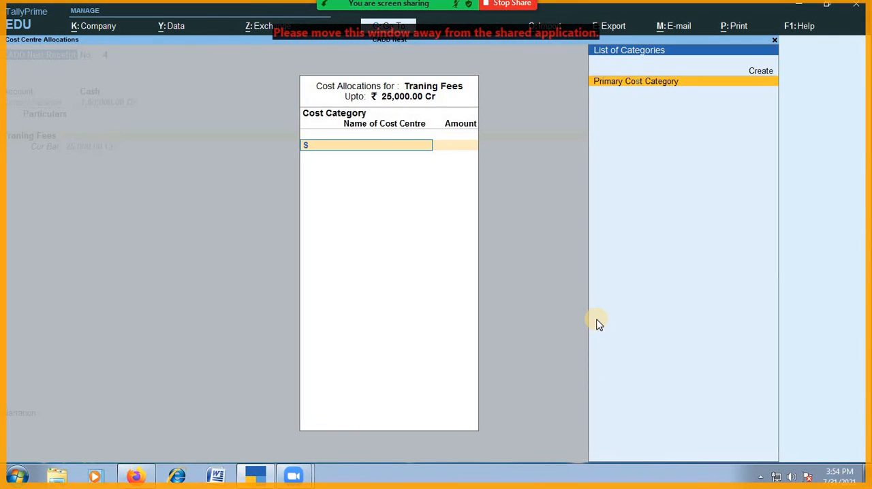
key(Return)
key(BackSpace)
key(Escape)
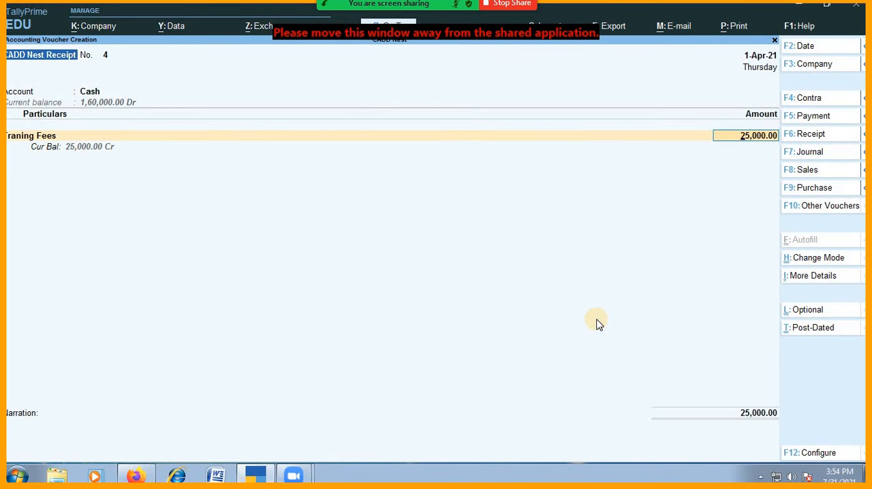
- Reopen the Traning Fees ledger for alteration from the voucher and set cost centres applicable to No
key(BackSpace)
key(ctrl+Return)
key(Return)
key(Return)
key(Return)
key(Return)
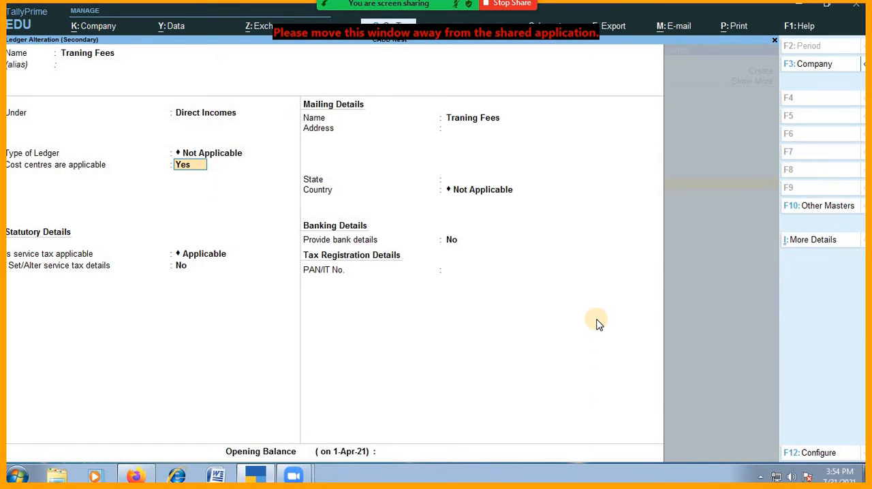
key(n)
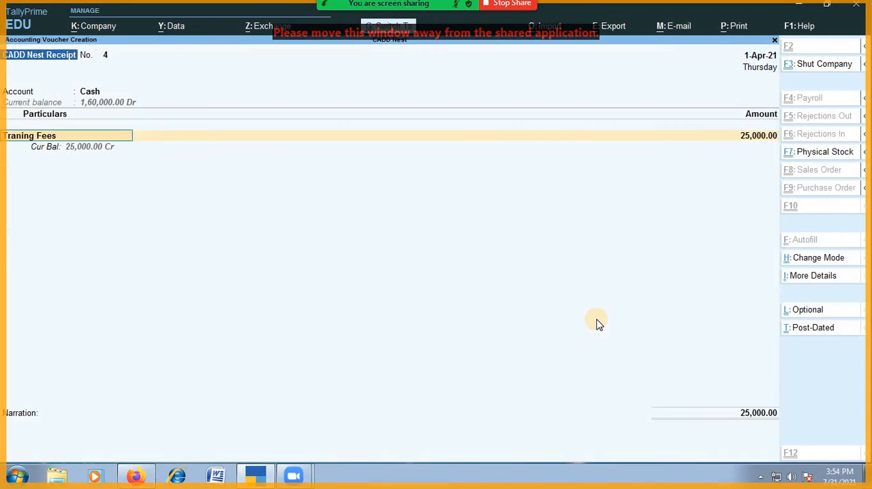
- Keep the Traning Fees line and add the Service Tax ledger as the second line under Particulars
key(Return)
text(Ser)
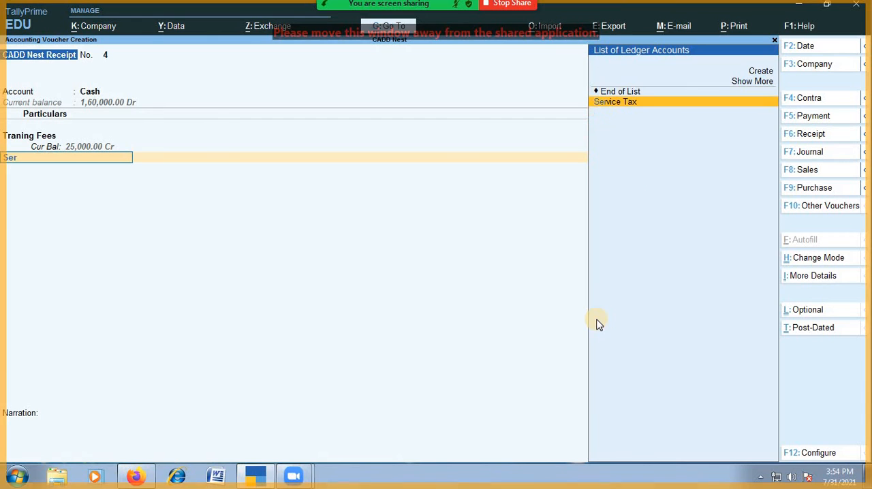
key(Return)
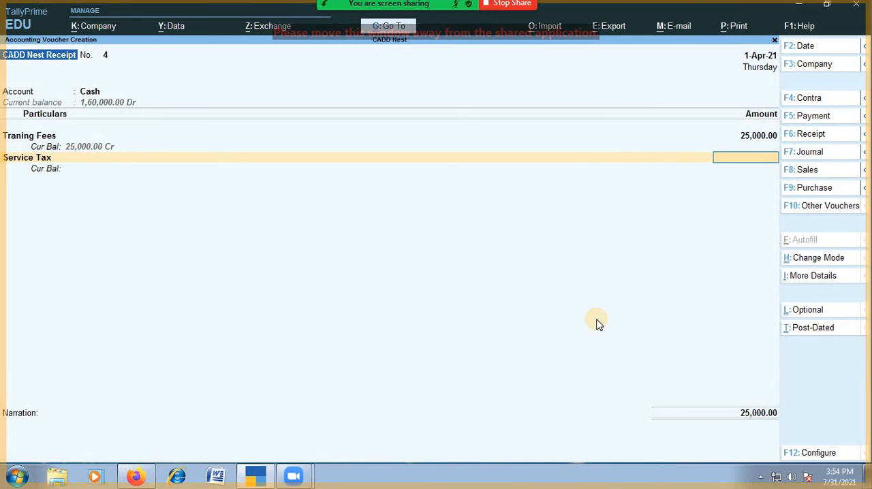
- Open the Service Tax ledger for alteration and set both its type of duty/tax and its tax head to Service Tax
key(BackSpace)
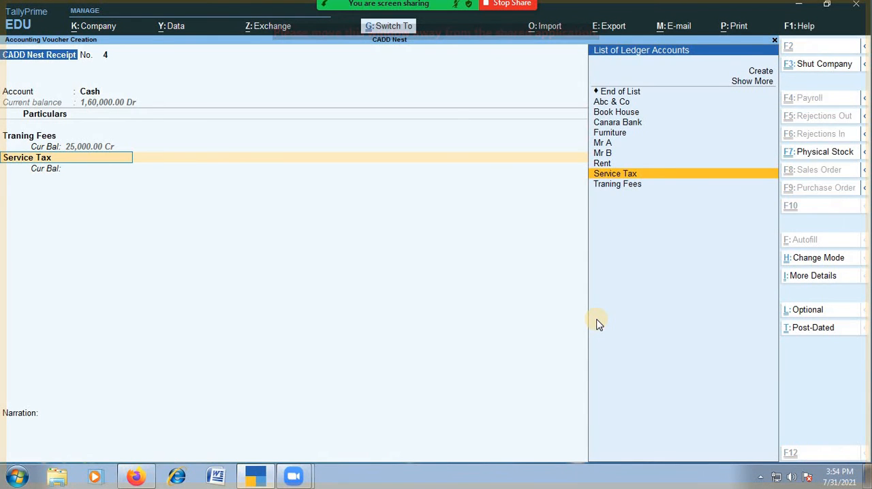
key(ctrl+Return)
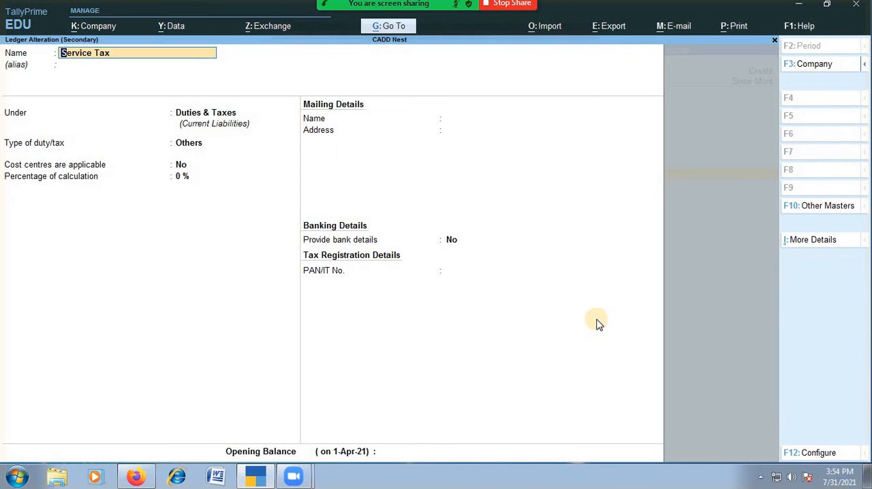
key(Return)
key(Return)
key(Return)
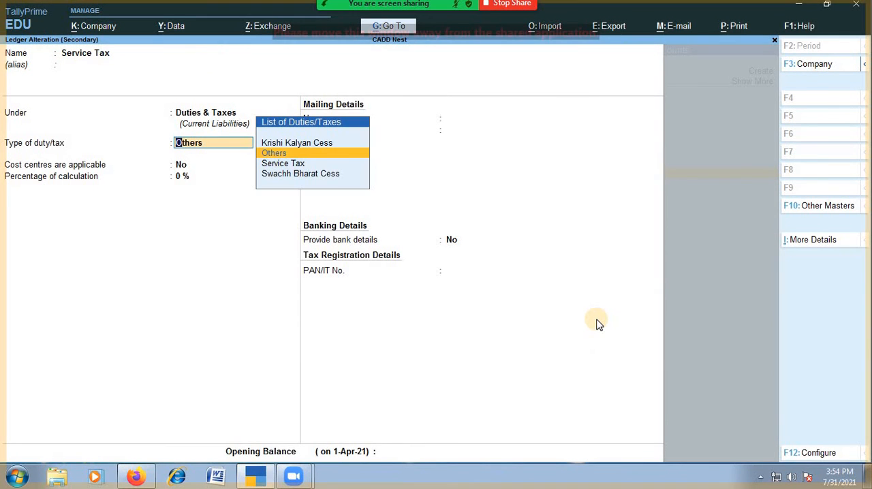
key(Down)
key(Return)
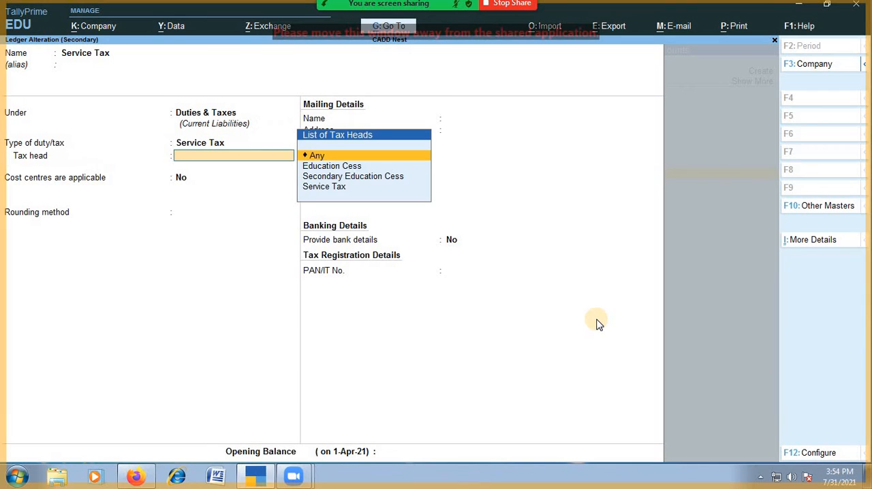
key(Down)
key(Down)
key(Down)
- Use the Not Applicable rounding method, leave cost centres and bank details at No, and save the Service Tax ledger
key(Return)
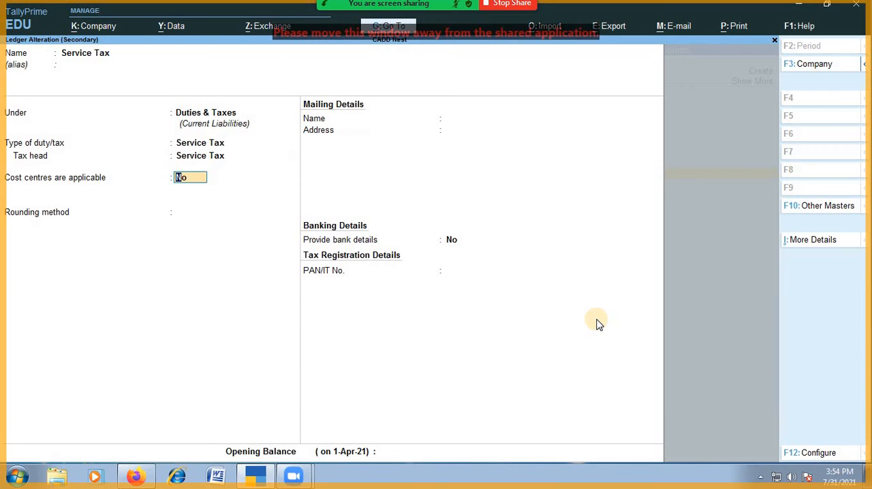
key(Return)
key(Return)
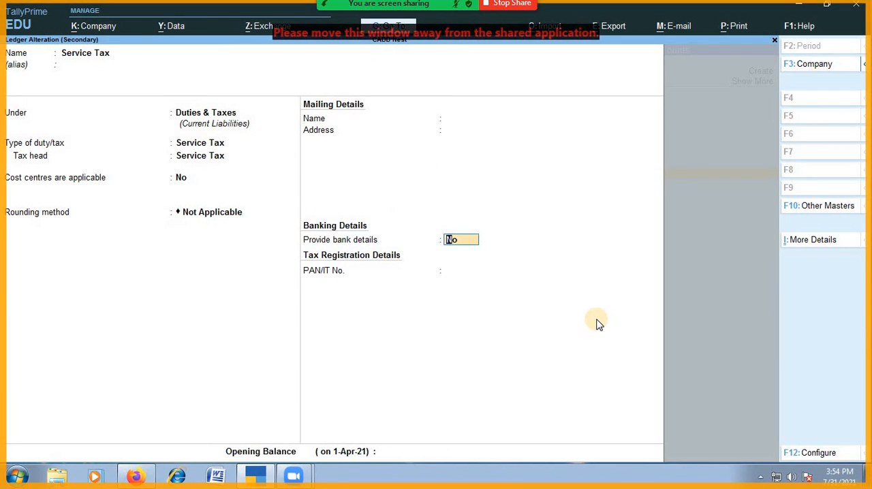
key(Return)
key(Return)
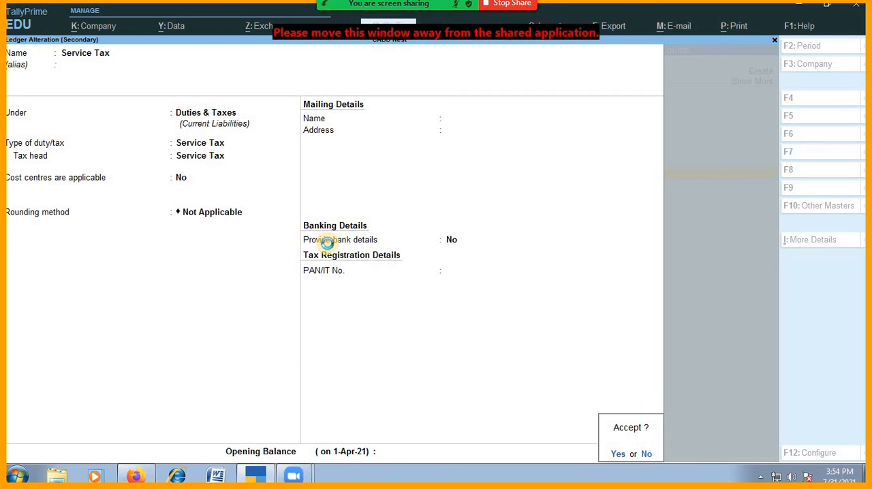
key(Return)
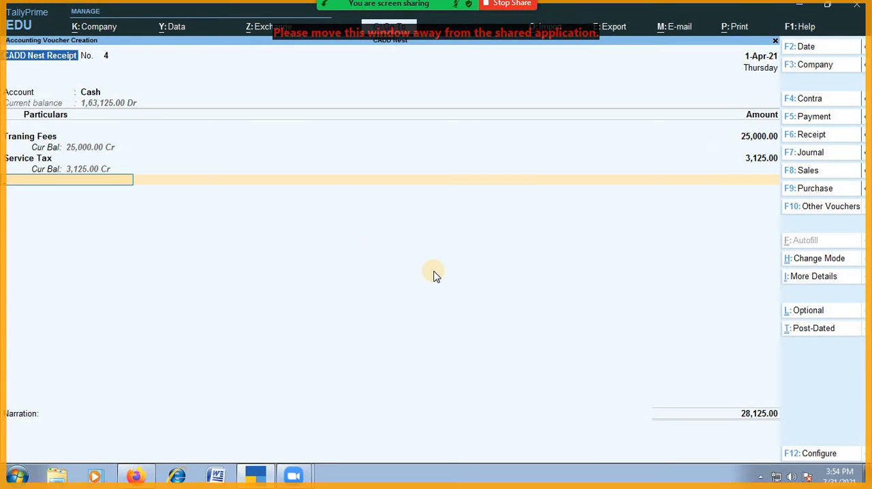
- Keep the calculated service tax amount, end the ledger entries, and save the receipt voucher without a narration
key(BackSpace)
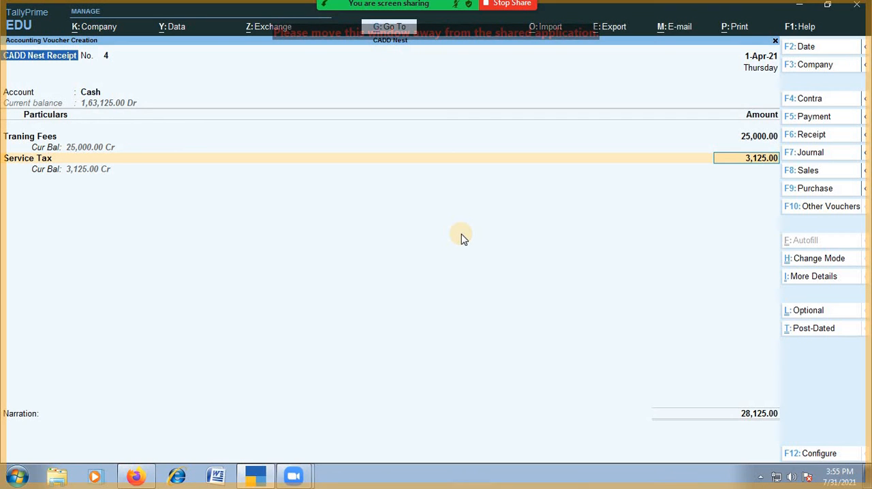
key(Return)
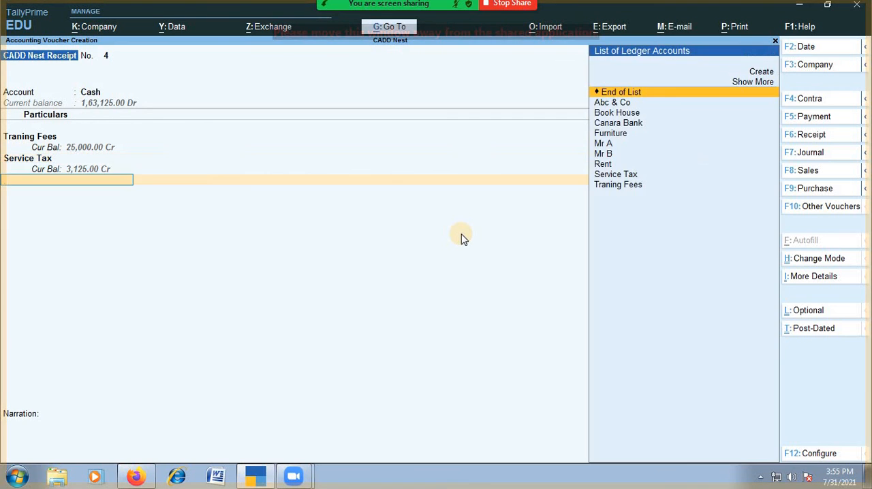
key(Return)
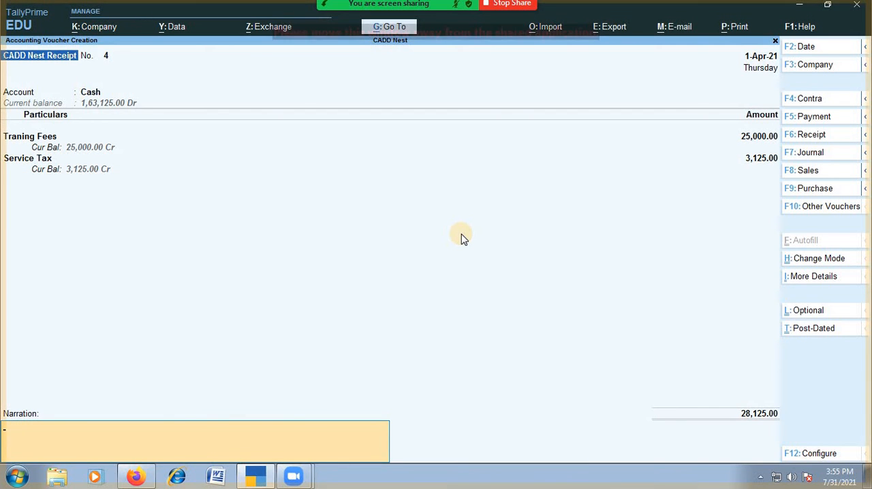
key(Return)
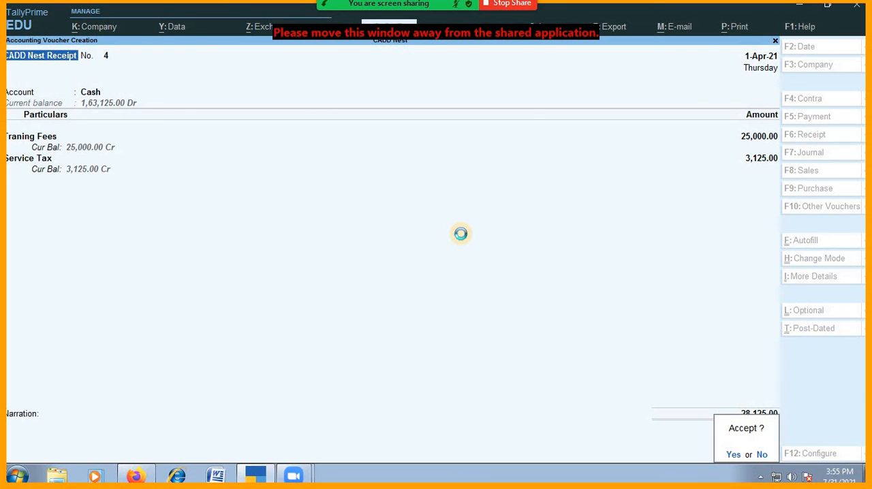
key(y)
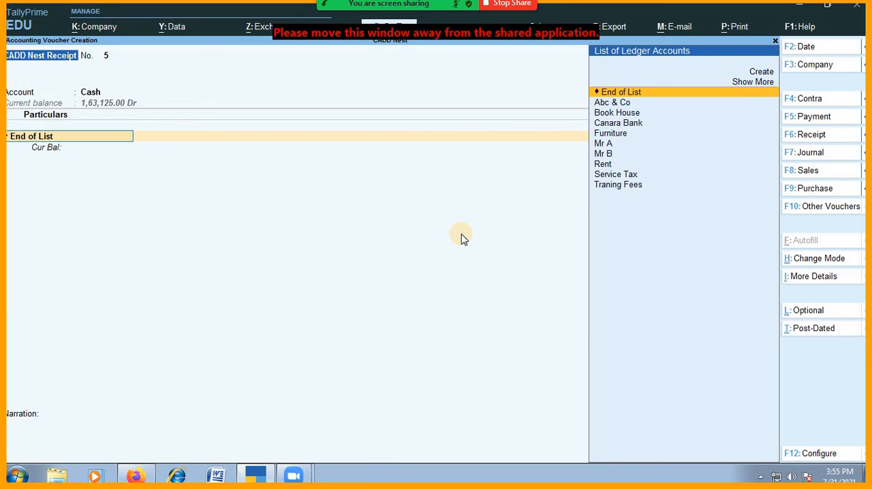
- Enter the Traning Fees ledger with an amount of 15,000 as the first line of the new cash receipt
text(tr)
key(Return)
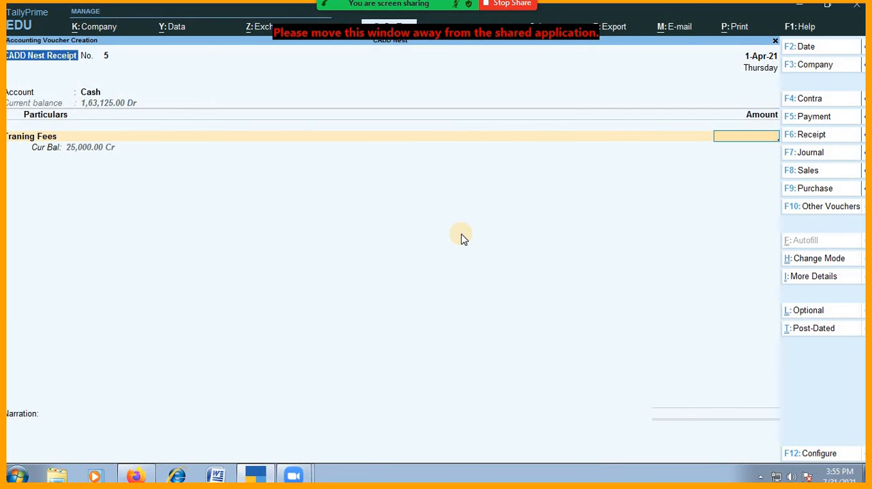
text(15800)
key(BackSpace)
key(BackSpace)
key(BackSpace)
text(000)
key(Return)
- Add the Service Tax ledger as the second line under Particulars and move to its calculated amount
text(Ser)
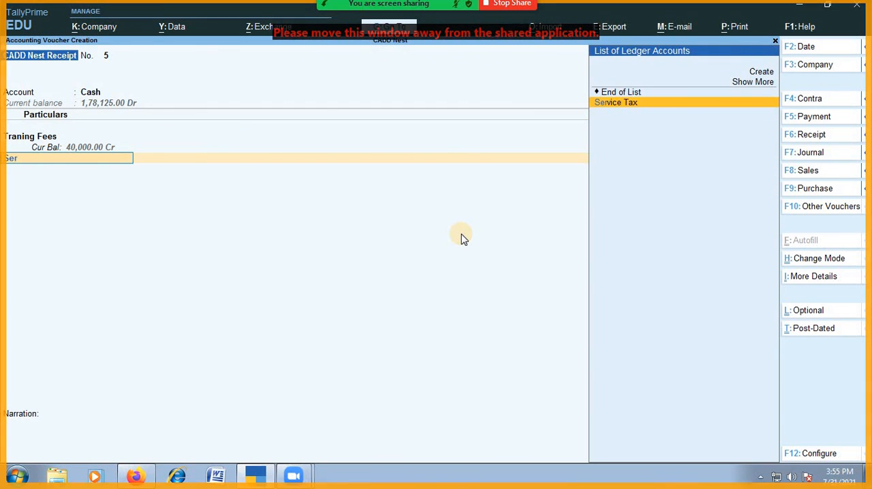
key(Return)
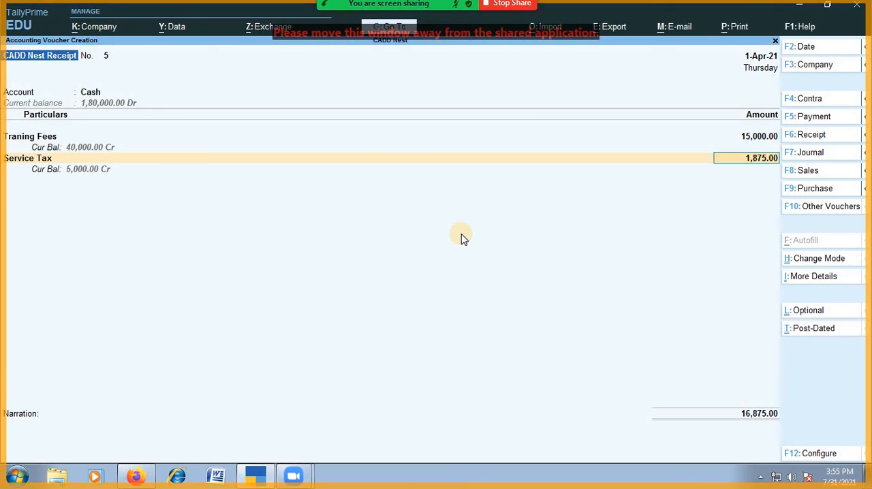
key(BackSpace)
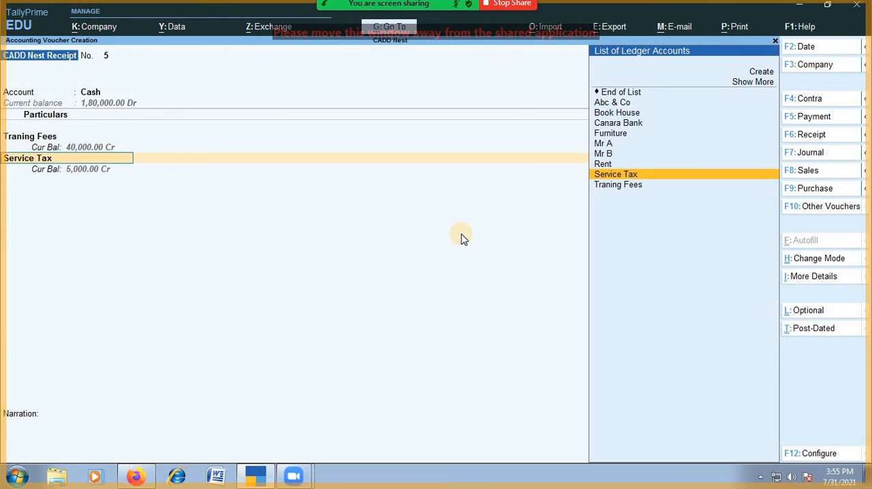
key(Return)
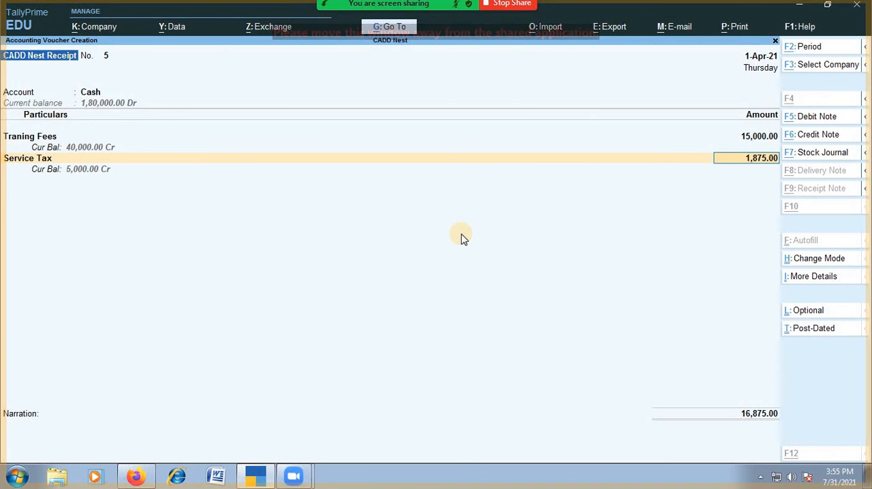
- Open the calculator, return to the Service Tax amount and keep it, and finish the receipt voucher without a narration
key(ctrl+n)
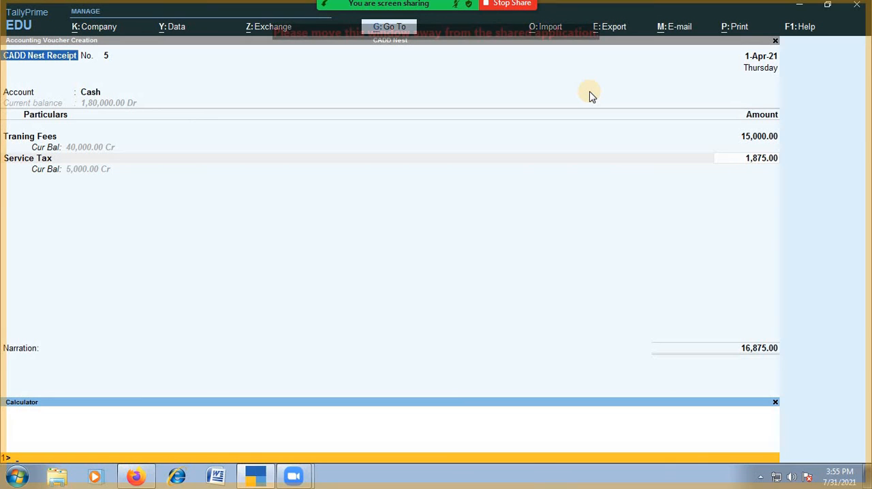
click(750, 161)
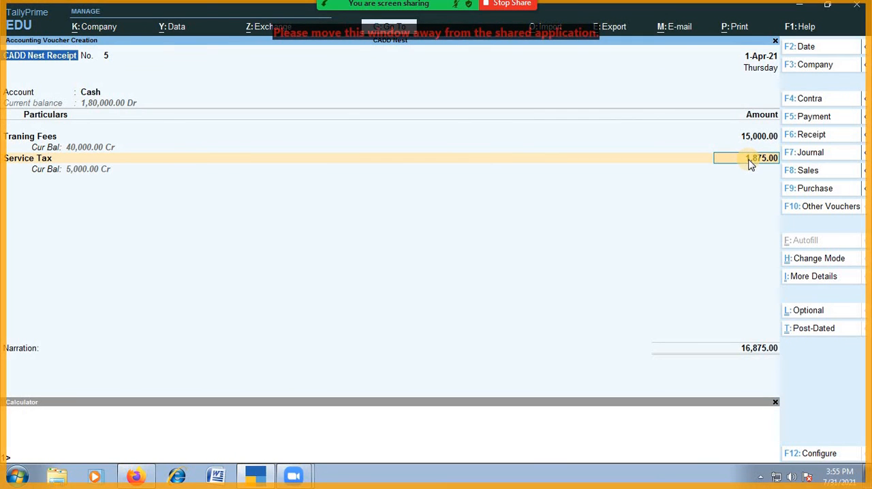
key(Return)
key(Return)
key(Return)
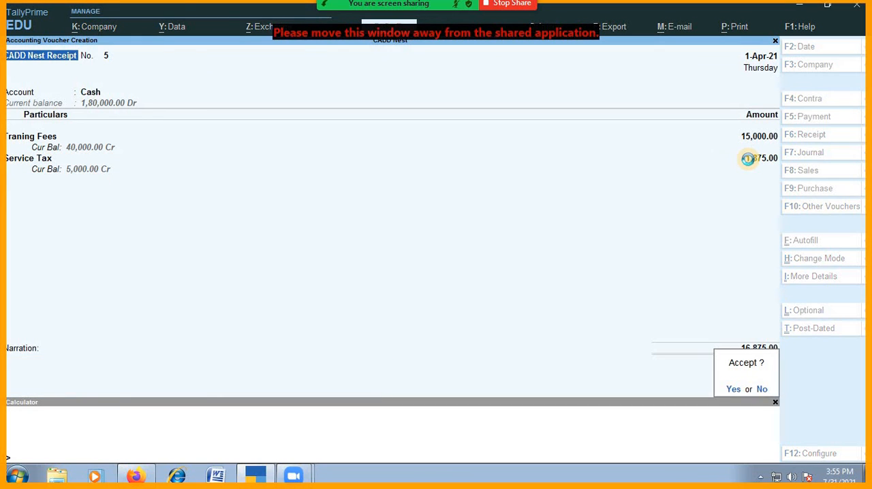